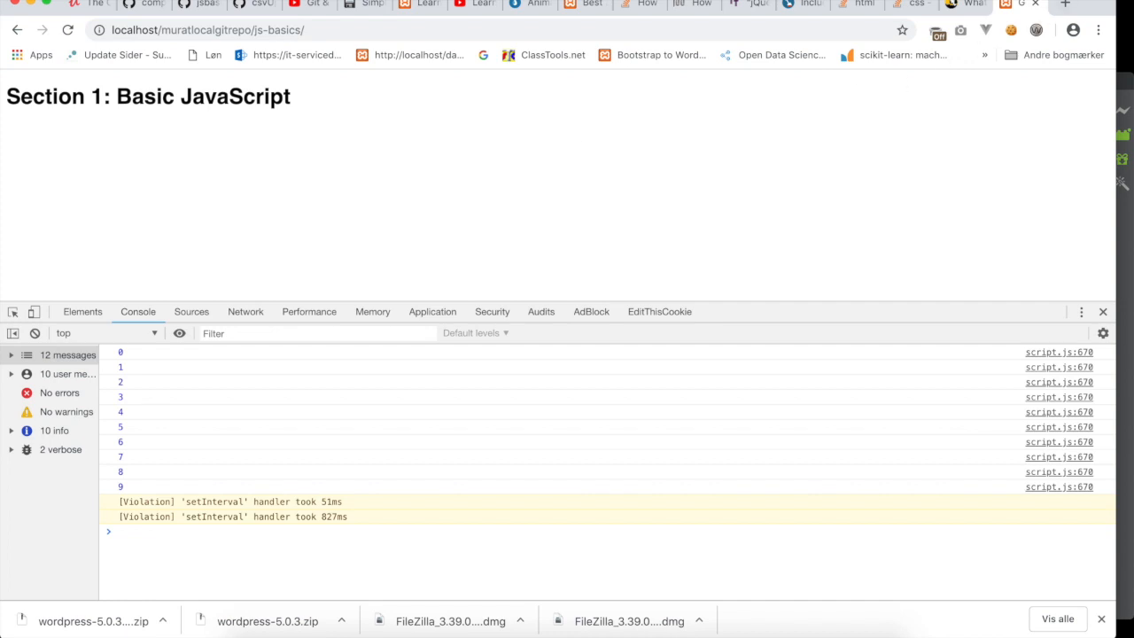
Switch to Google Chrome and open a fresh blank tab.
key("super+space")
left_click(1063, 7)
left_click(1062, 7)
type("www.")
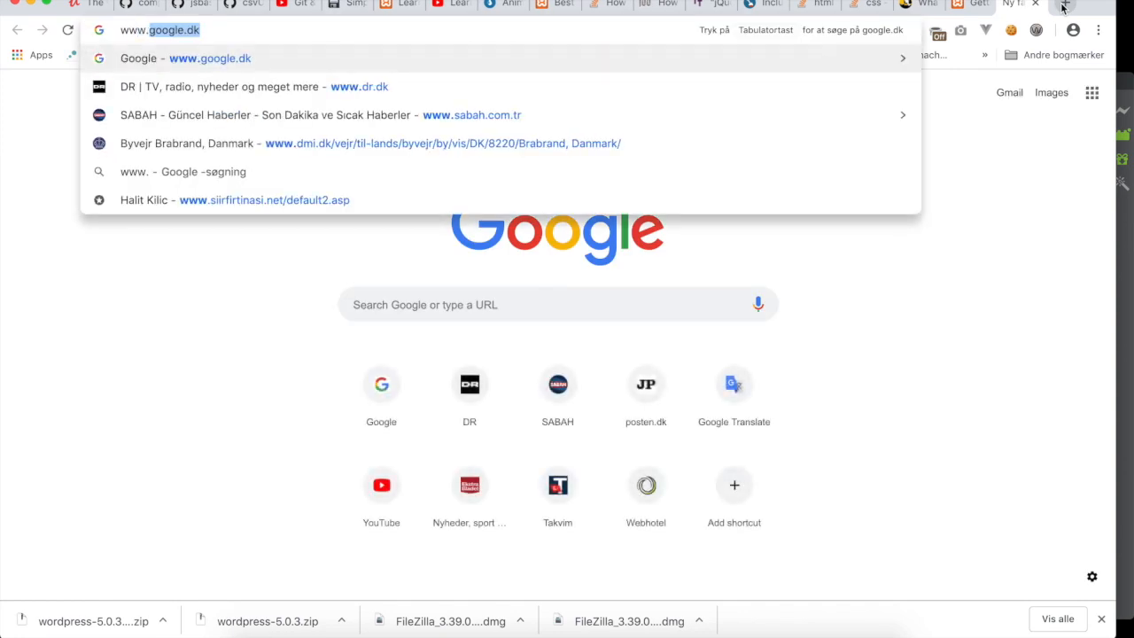
type("wordpress.or")
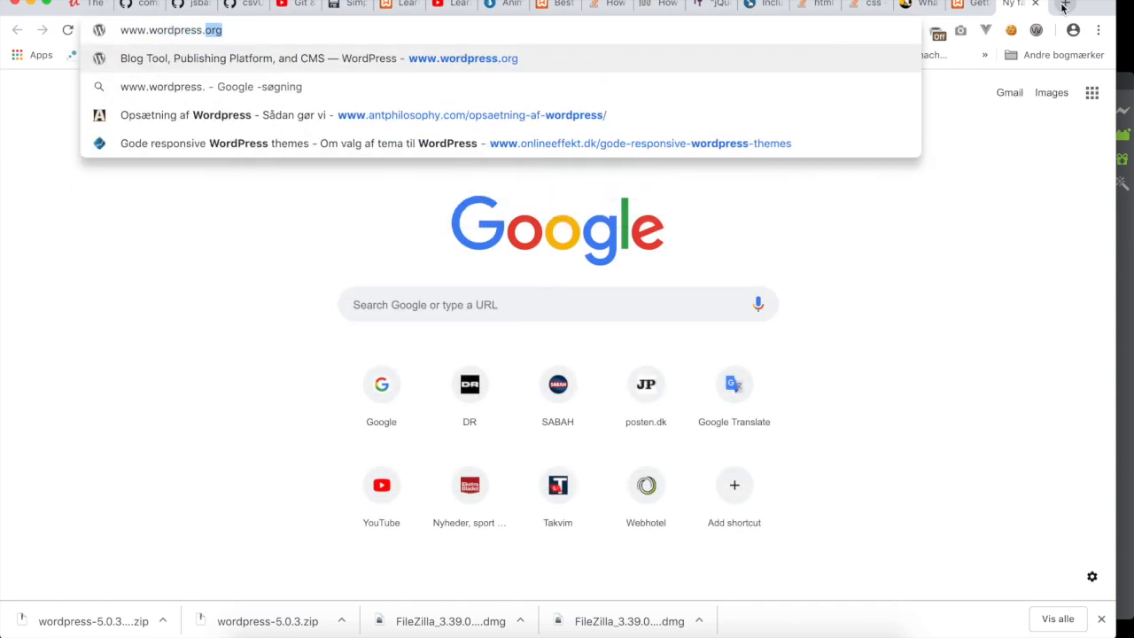
type("g")
key("Return")
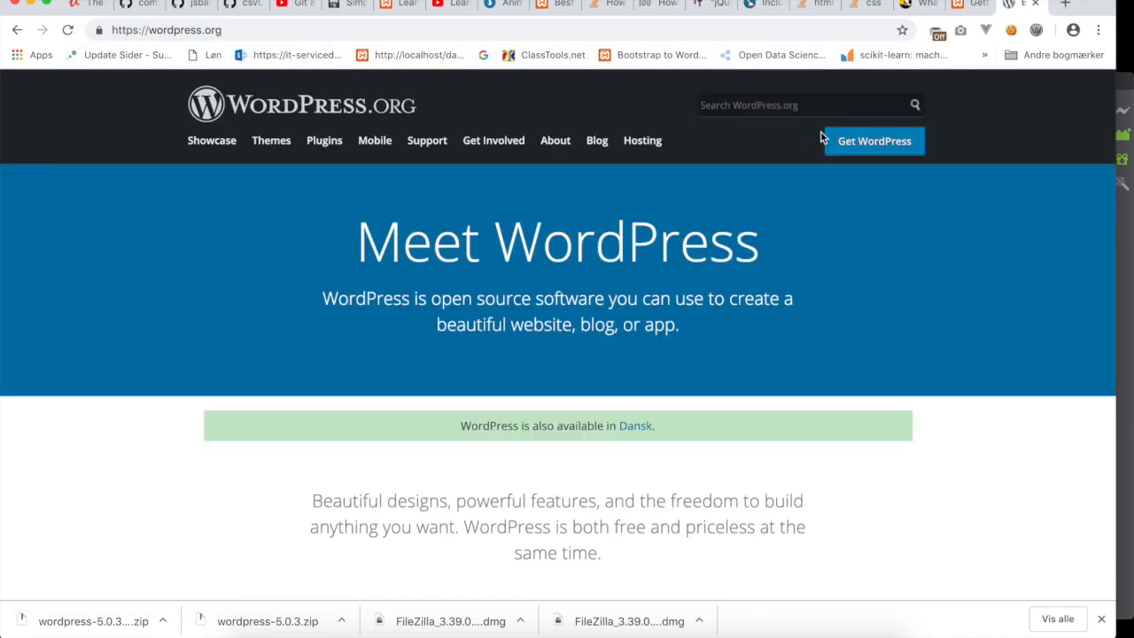
left_click(883, 147)
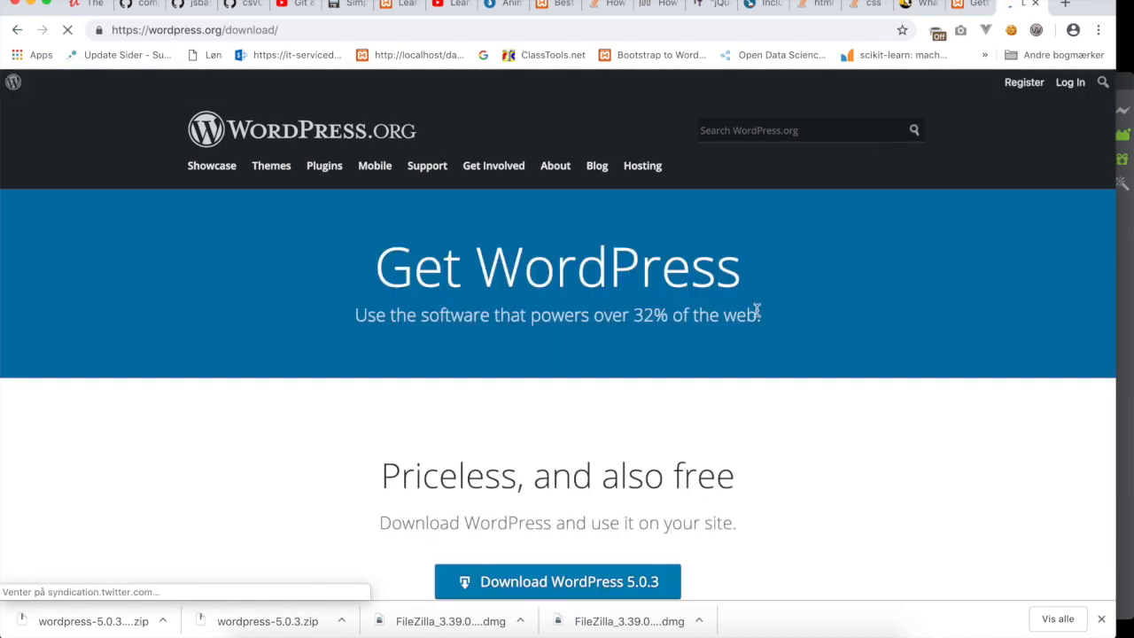
Download the WordPress 5.0.3 zip and open the downloaded file's options menu.
scroll(747, 321, "down", 3)
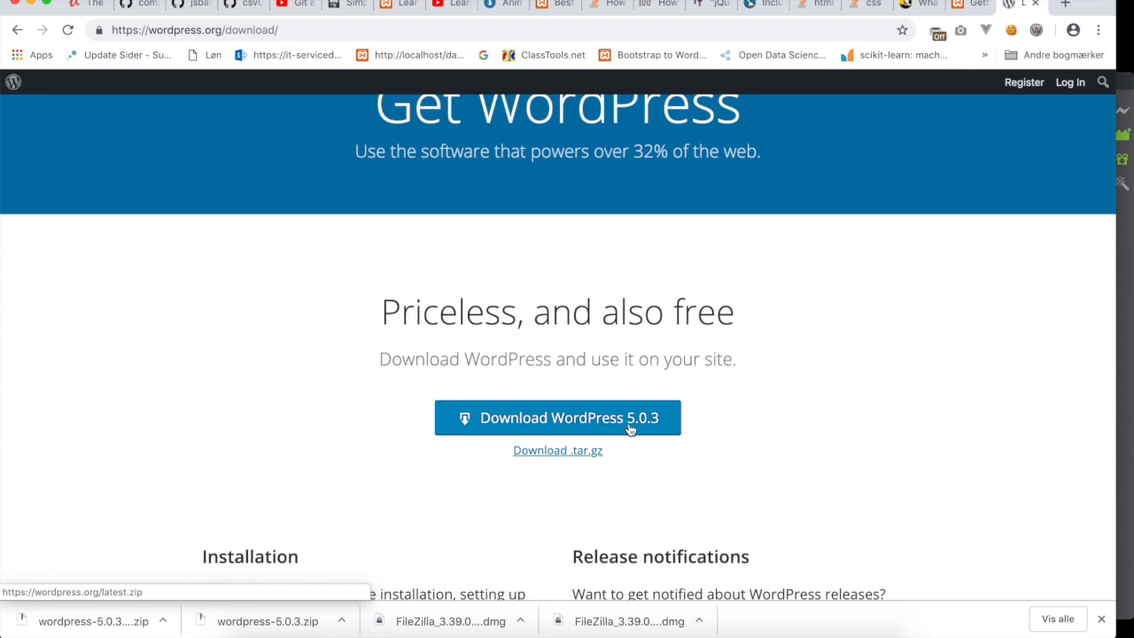
left_click(595, 419)
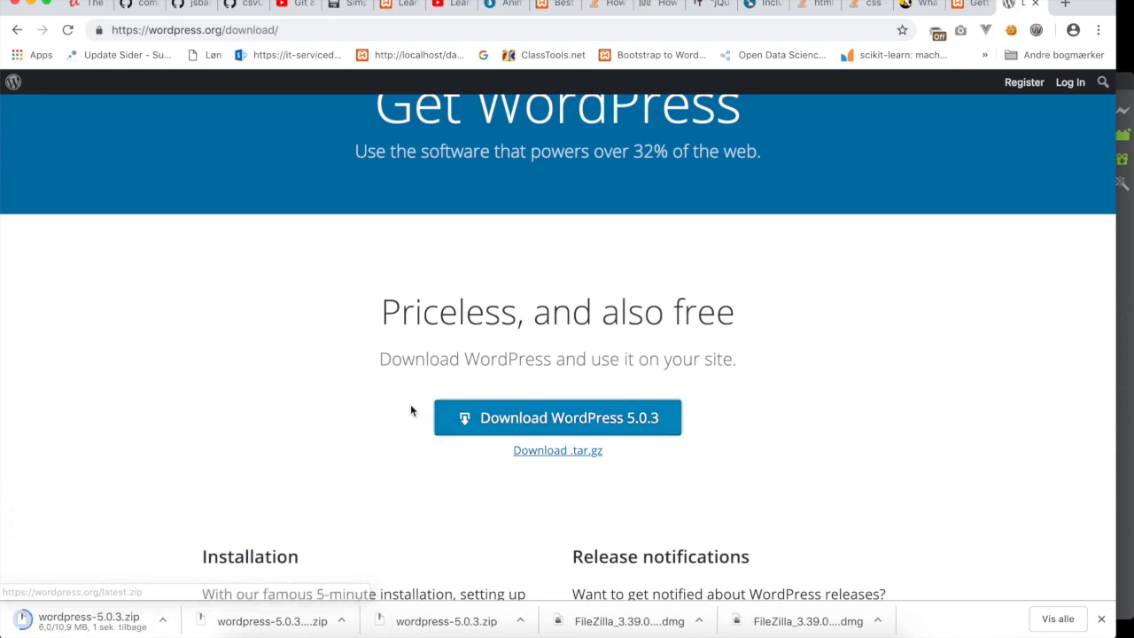
left_click(163, 623)
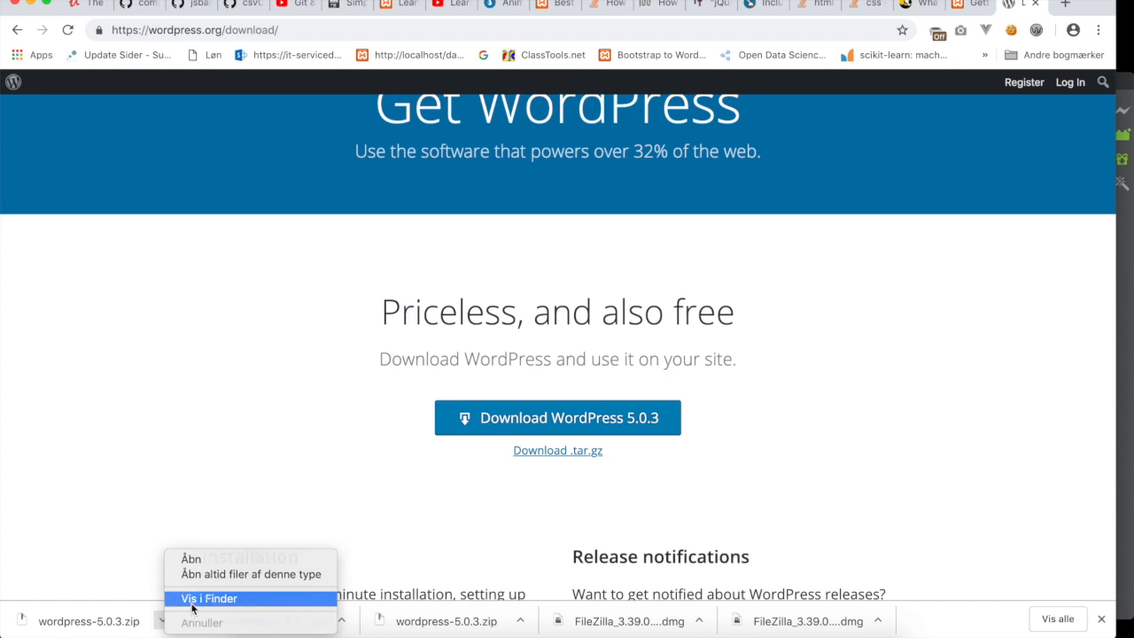
Show wordpress-5.0.3.zip in Finder and extract it into a wordpress 3 folder.
left_click(192, 609)
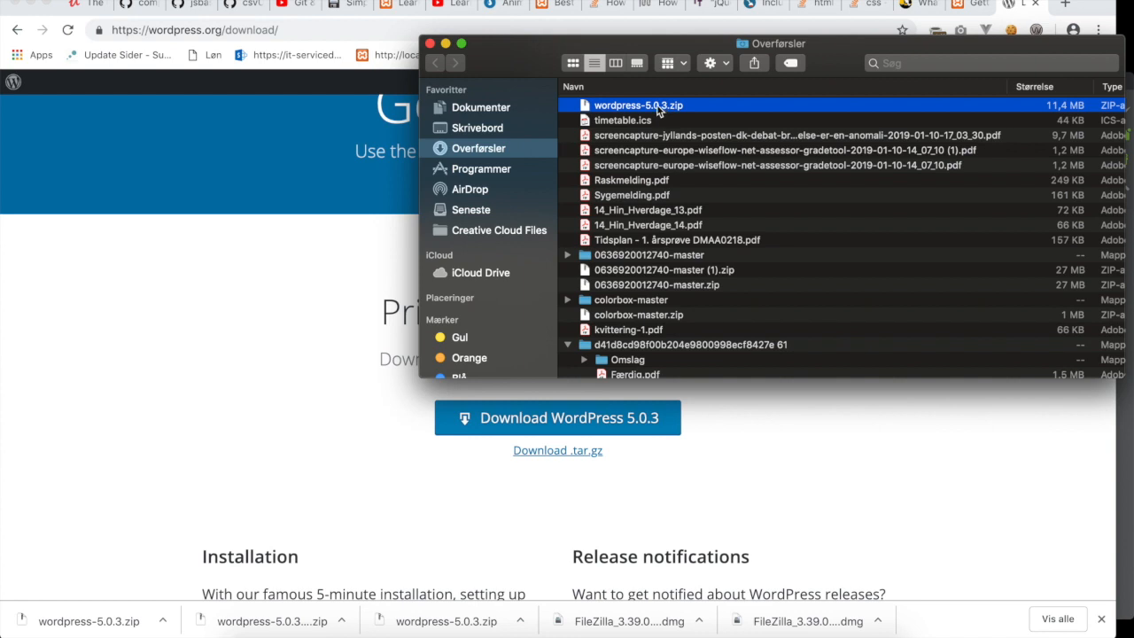
double_click(658, 110)
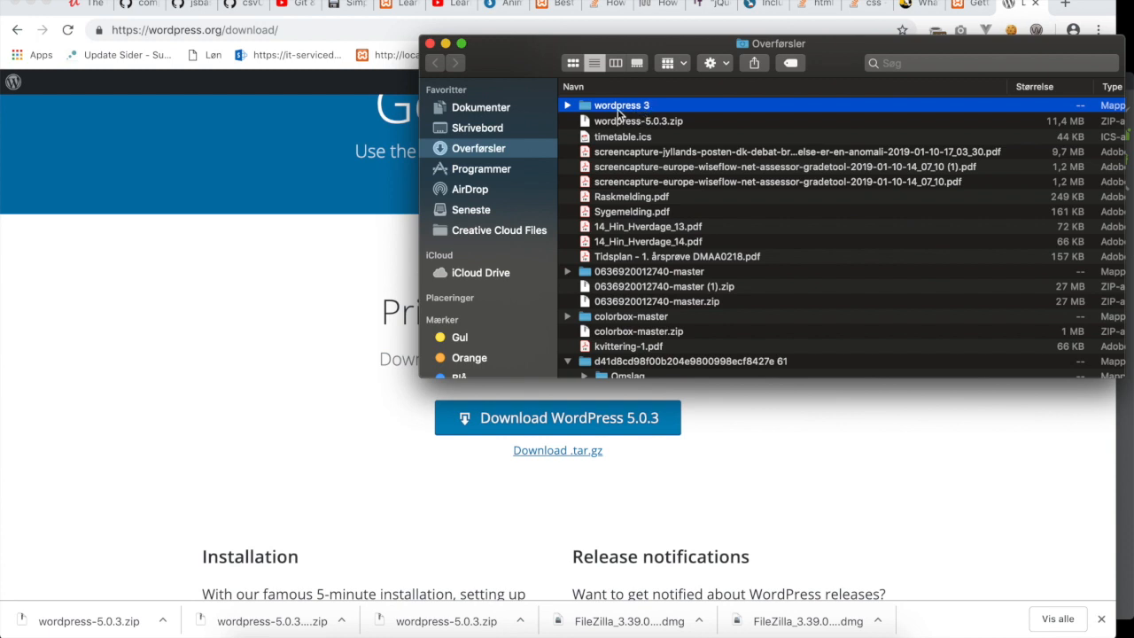
Rename the wordpress 3 folder in Downloads to basicwordpress using Omdøb.
right_click(619, 112)
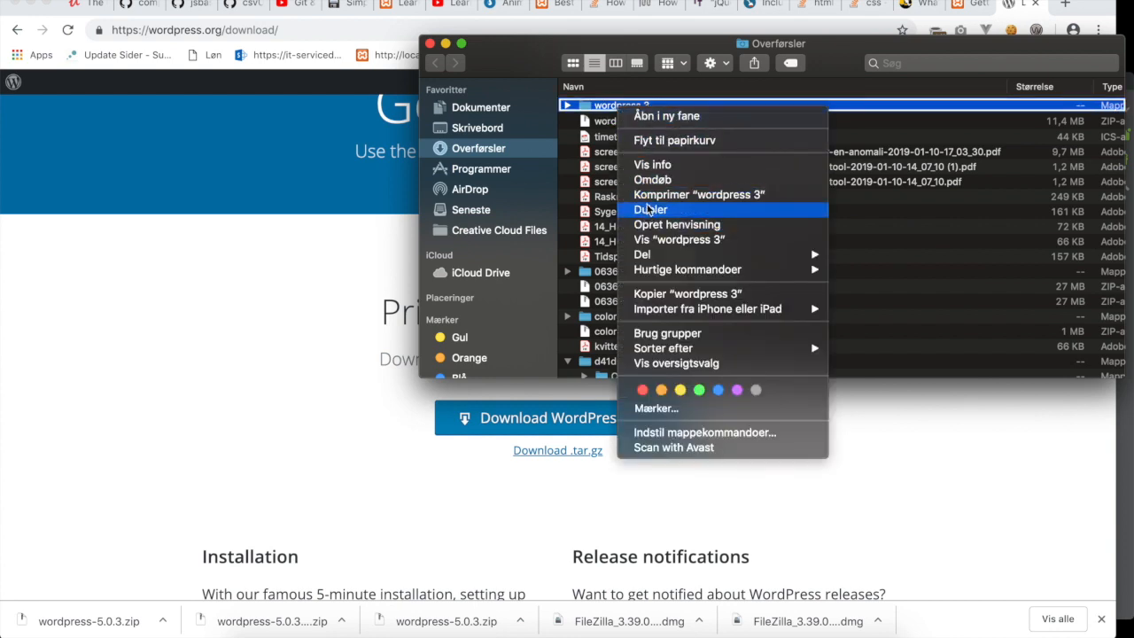
left_click(651, 180)
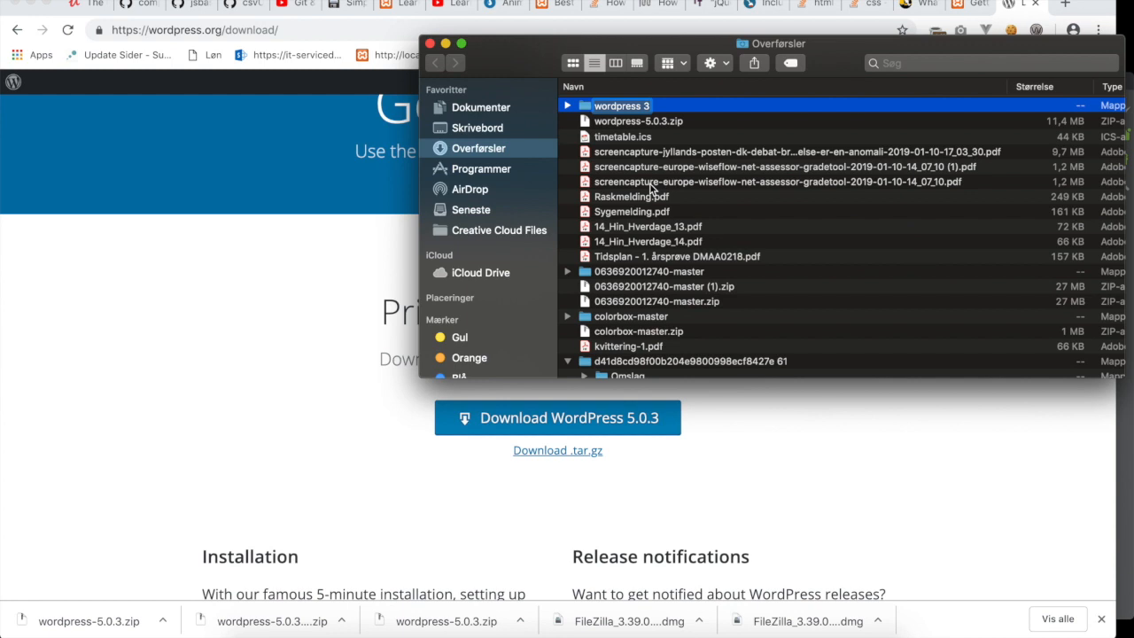
type("ba")
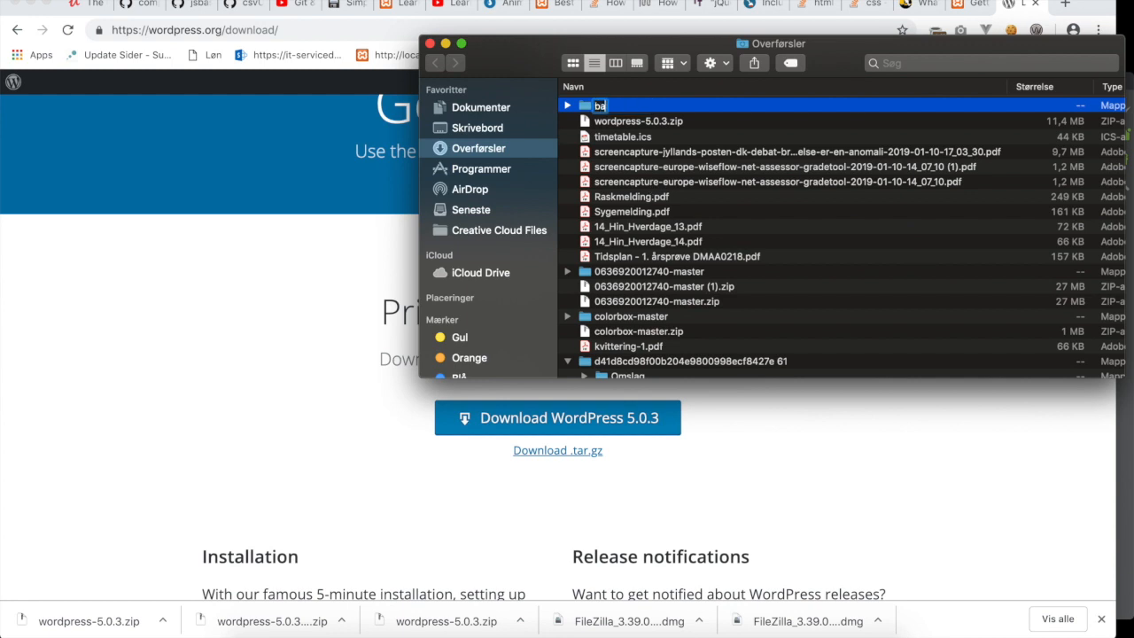
type("sicwordpress")
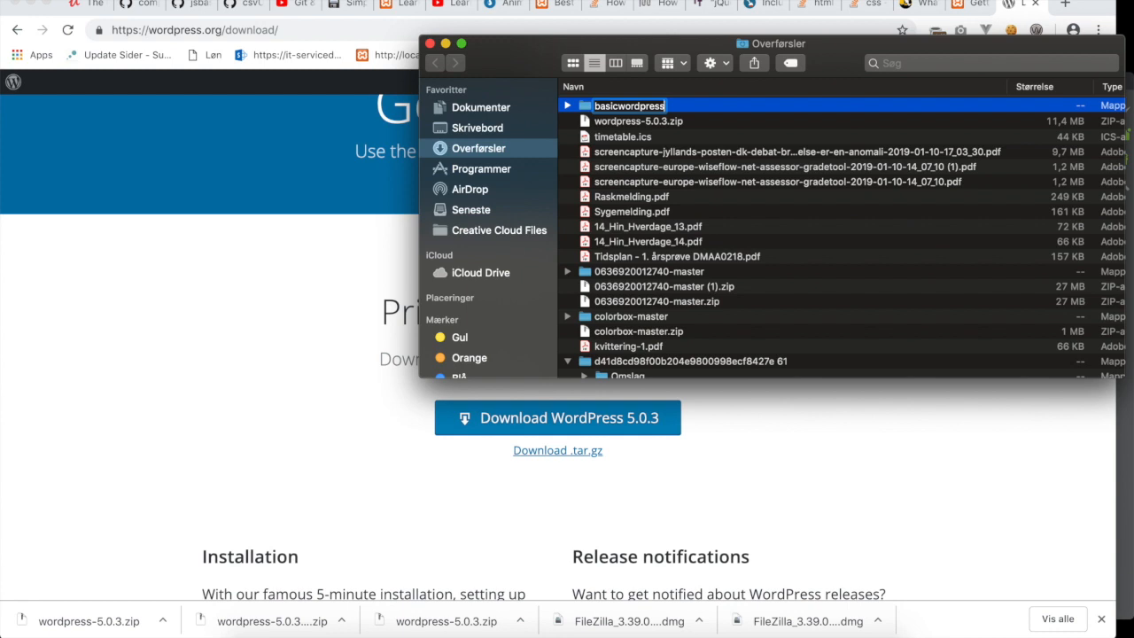
key("Return")
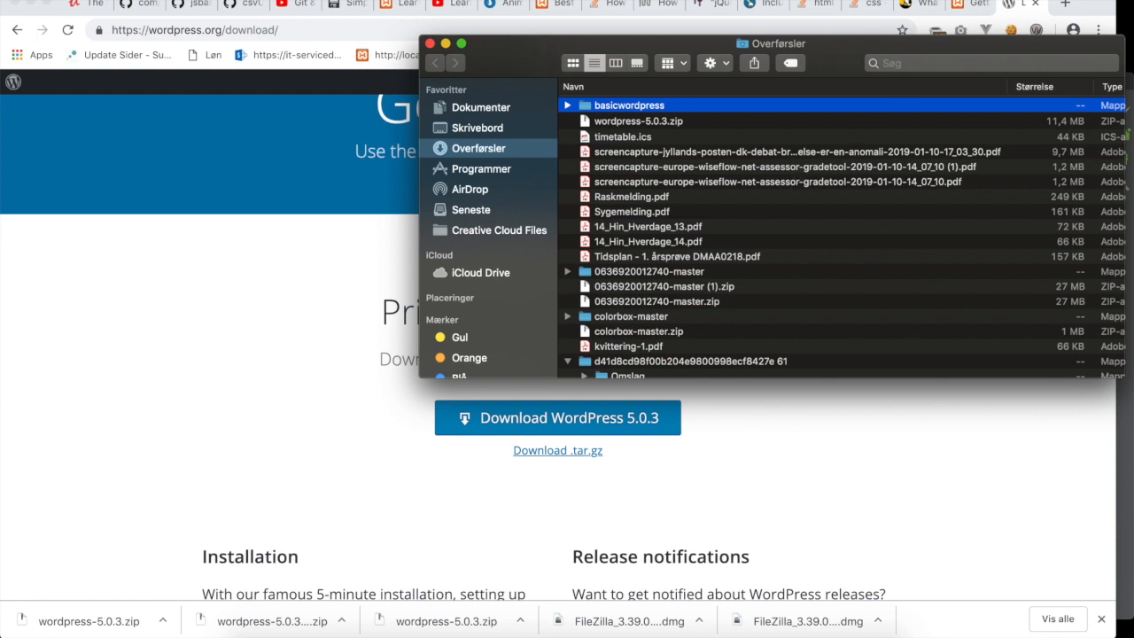
Launch FileZilla through Spotlight.
key("super+space")
type("fil")
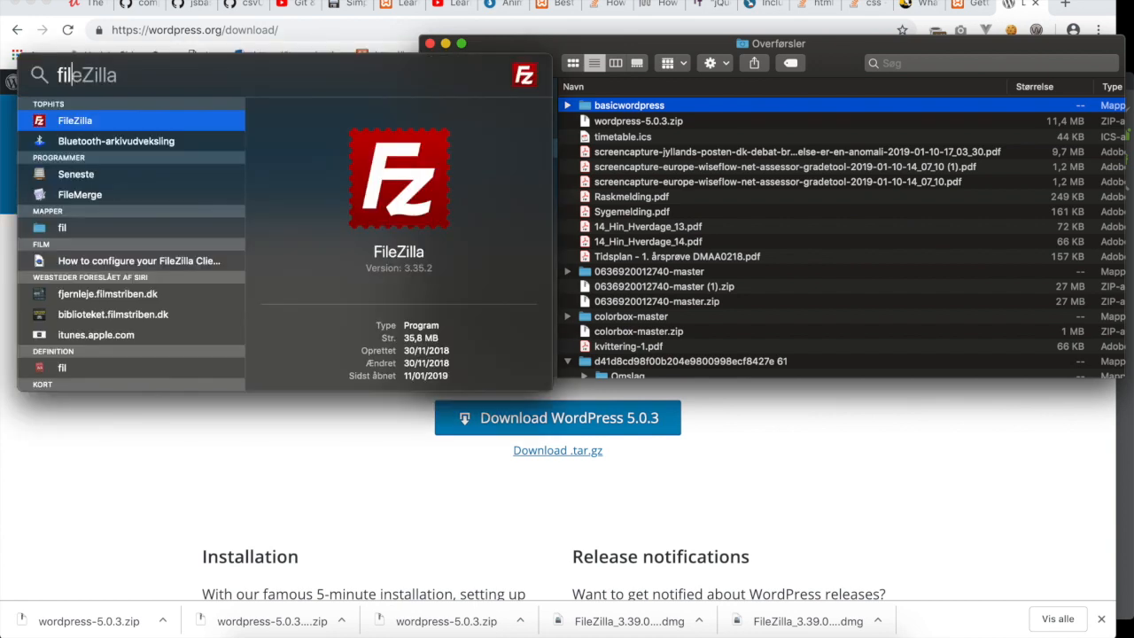
key("Return")
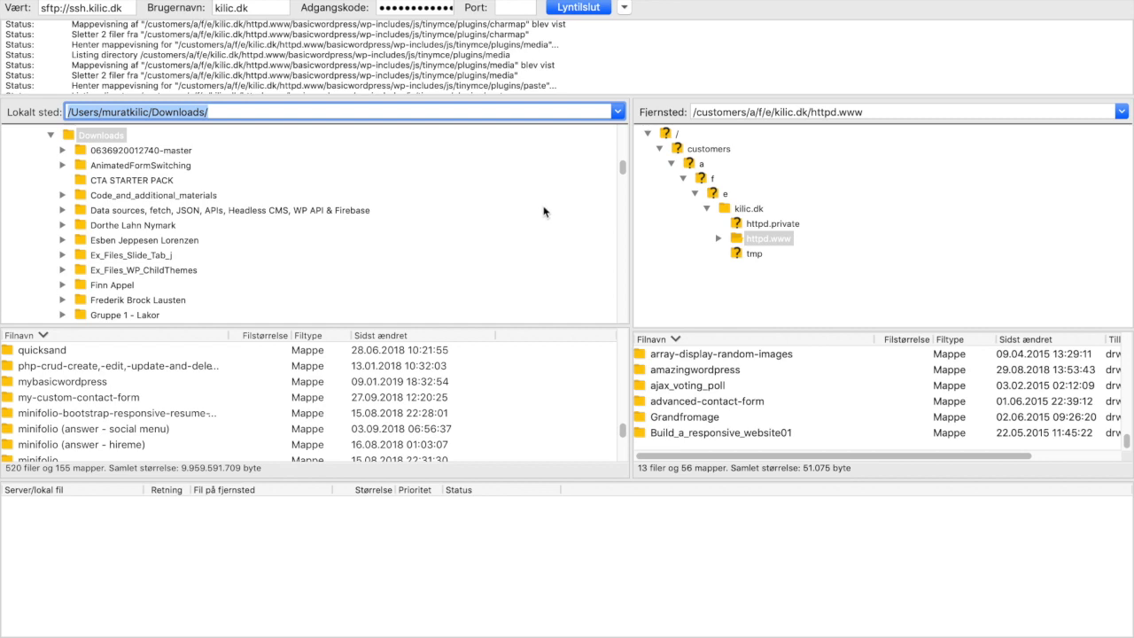
Check the host, username and password fields, then enter port 22.
left_click(128, 9)
left_click_drag(129, 9, 29, 9)
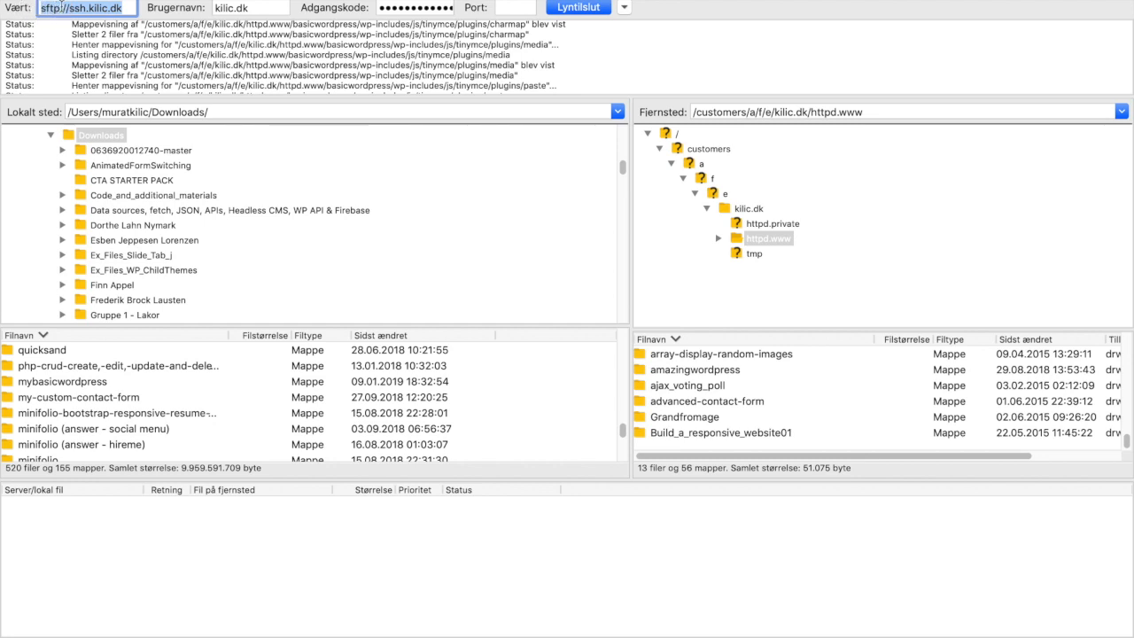
left_click_drag(277, 9, 194, 11)
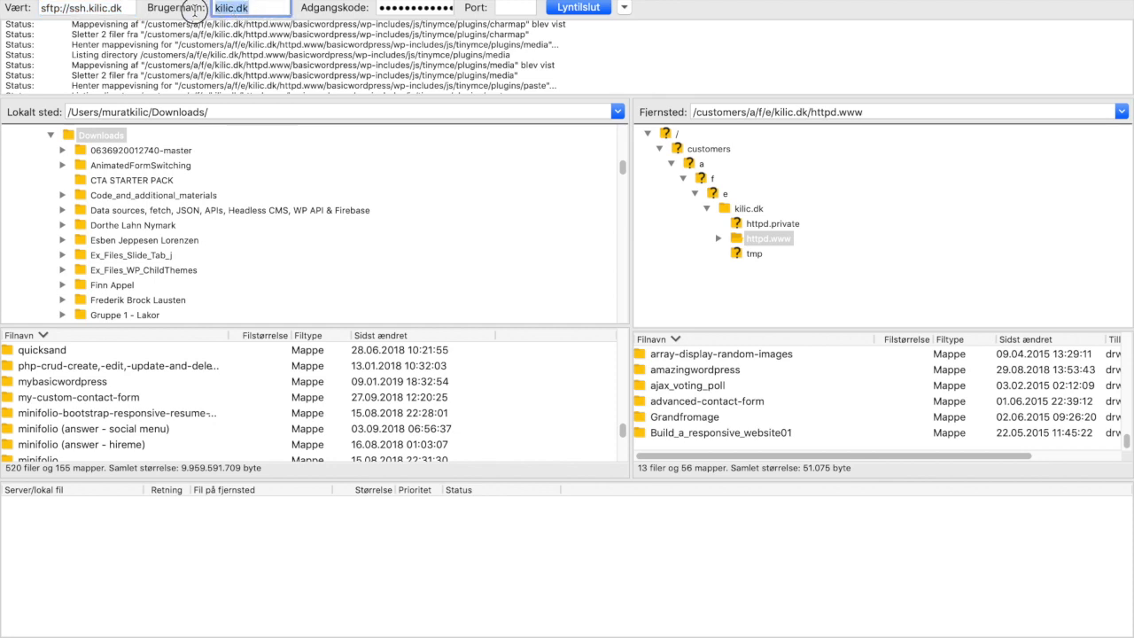
double_click(445, 9)
left_click(517, 8)
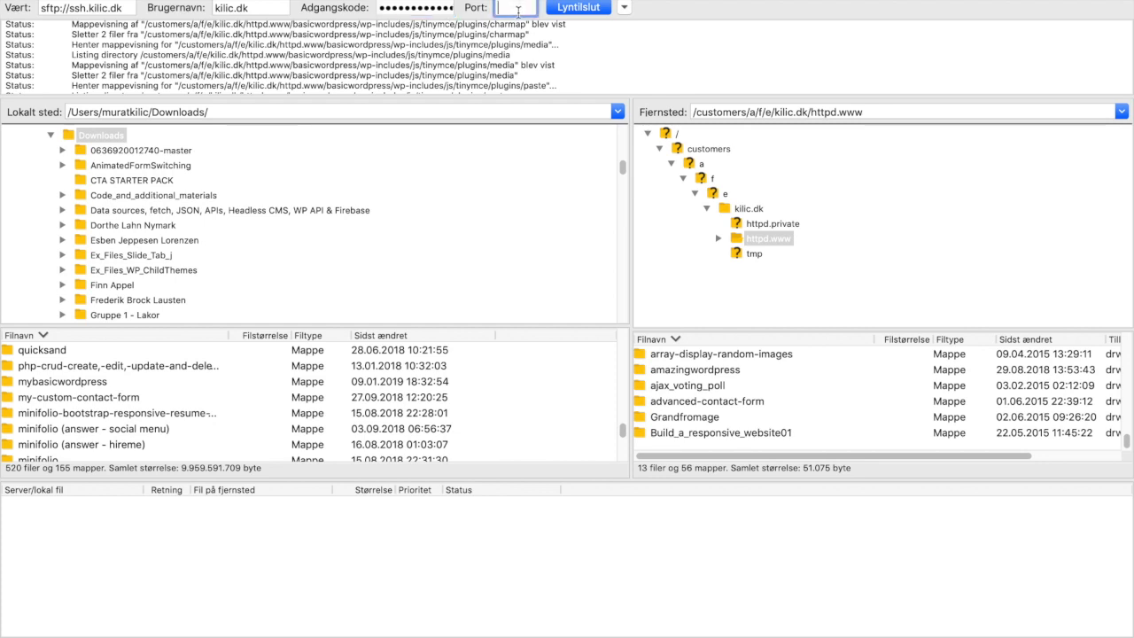
type("22")
Trim AnimatedFormSwitching from the local path to return to the Downloads folder.
left_click(289, 170)
right_click(289, 176)
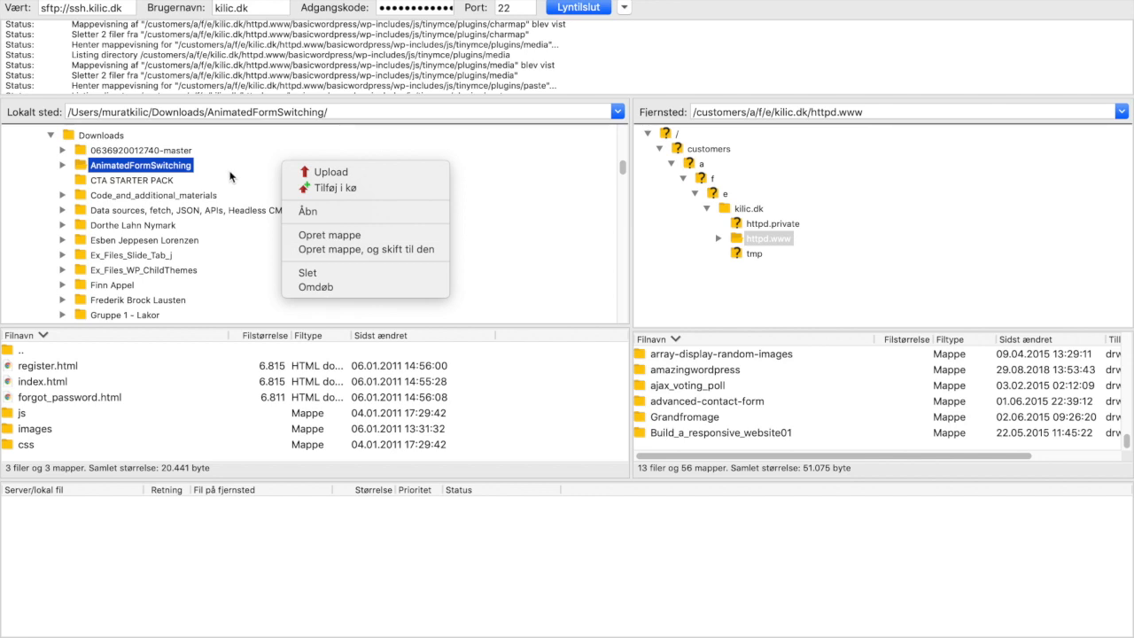
left_click(166, 113)
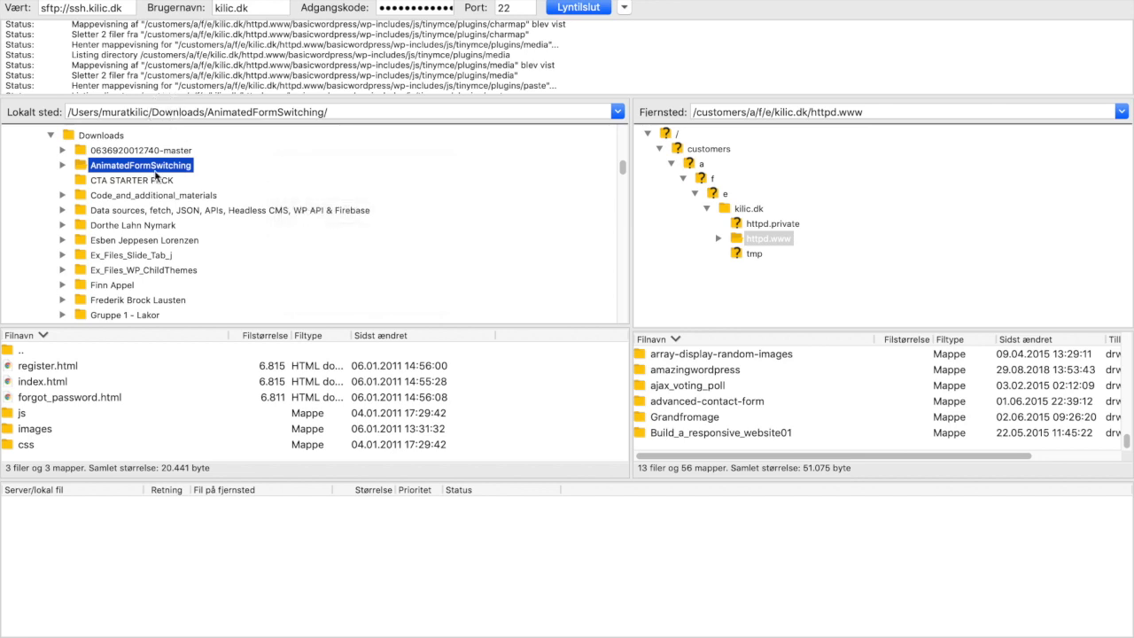
scroll(156, 168, "up", 5)
scroll(154, 195, "up", 5)
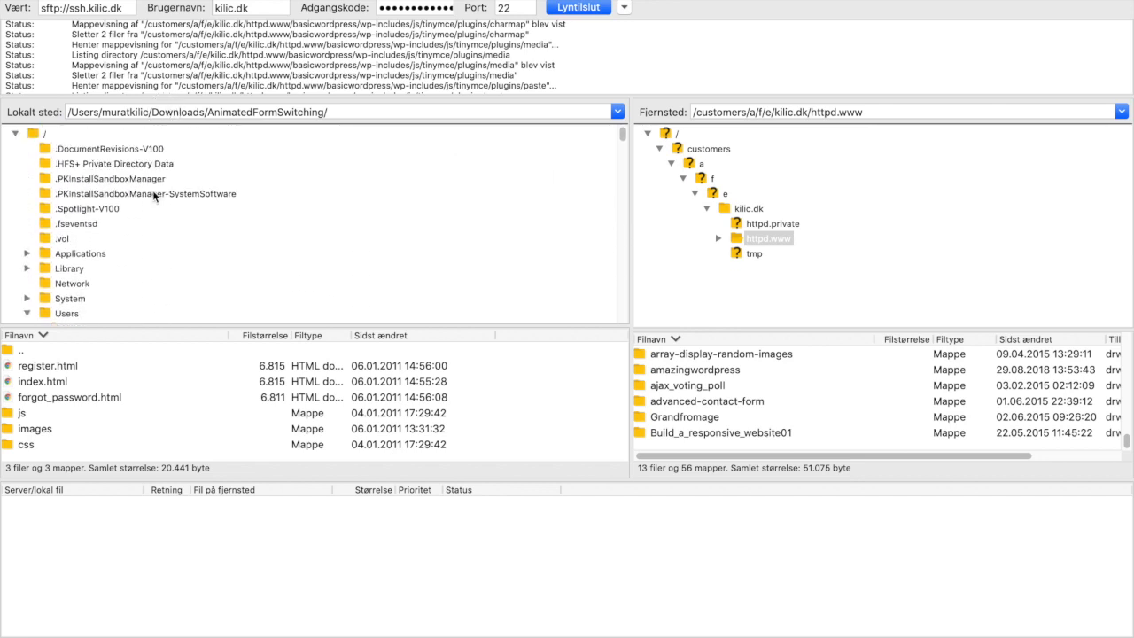
left_click(94, 113)
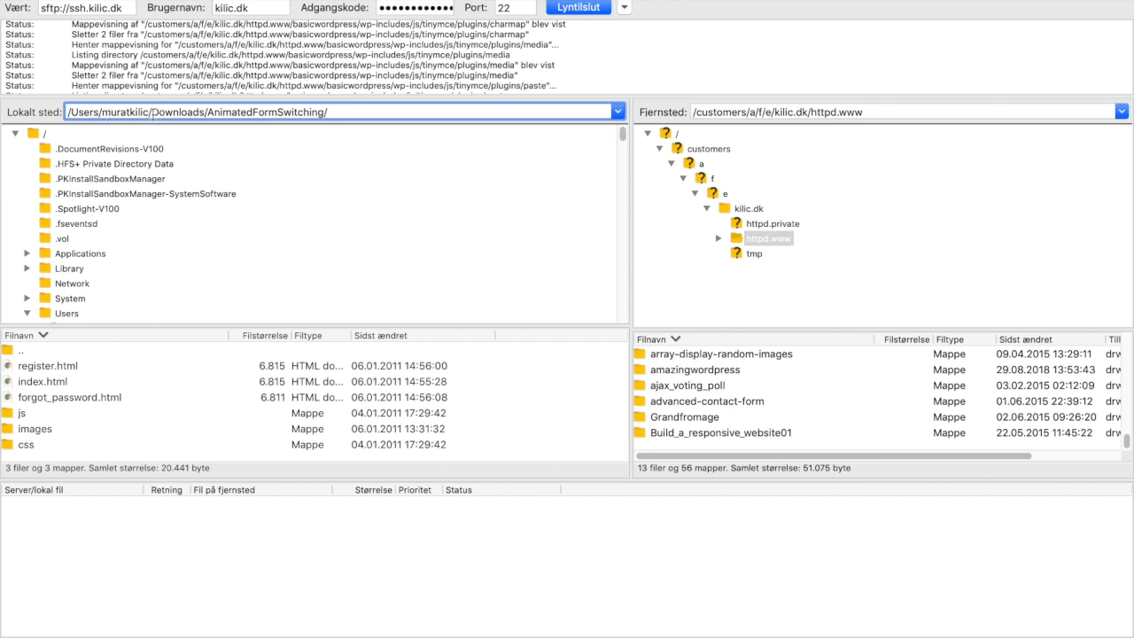
left_click_drag(206, 113, 471, 123)
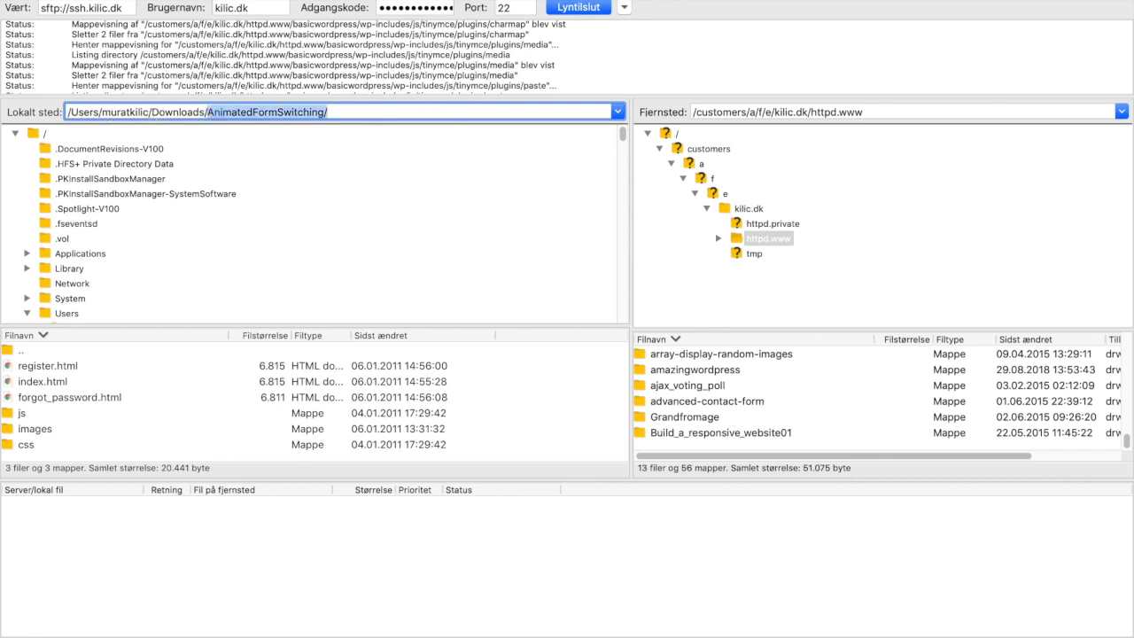
key("BackSpace")
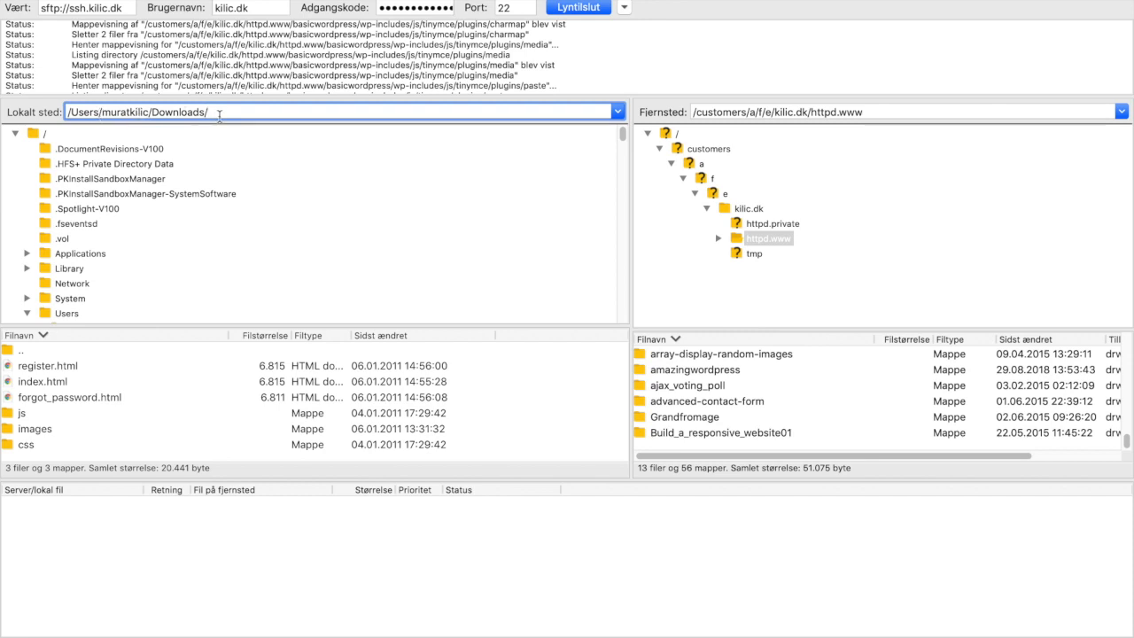
key("Return")
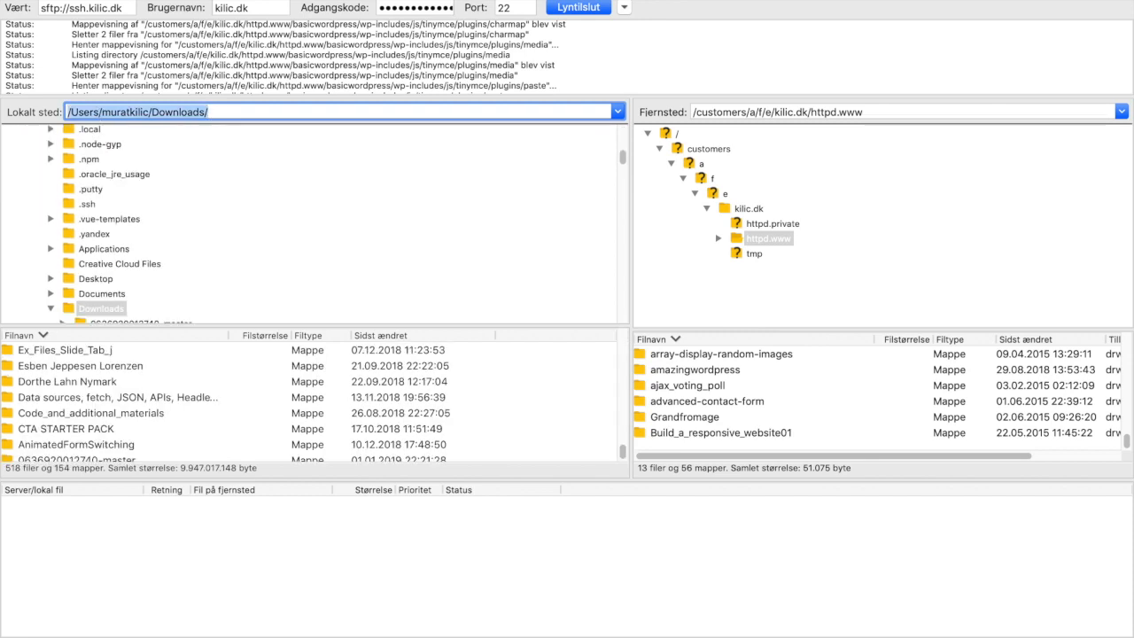
Scroll down the local tree and open the basicwordpress folder.
scroll(108, 314, "down", 5)
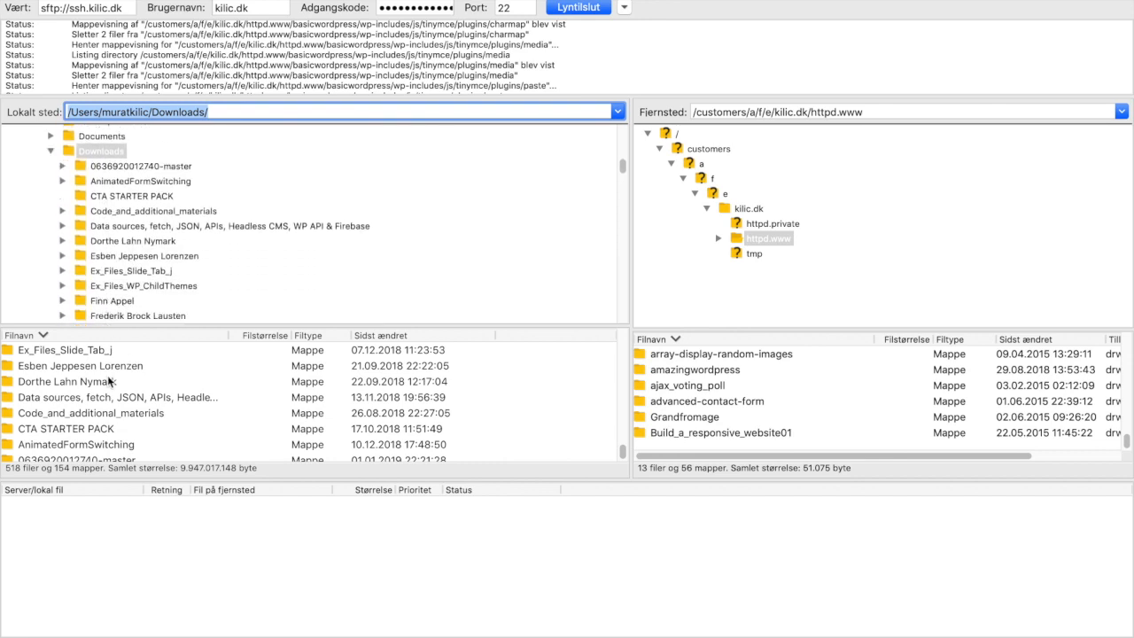
scroll(130, 265, "down", 2)
scroll(130, 263, "down", 4)
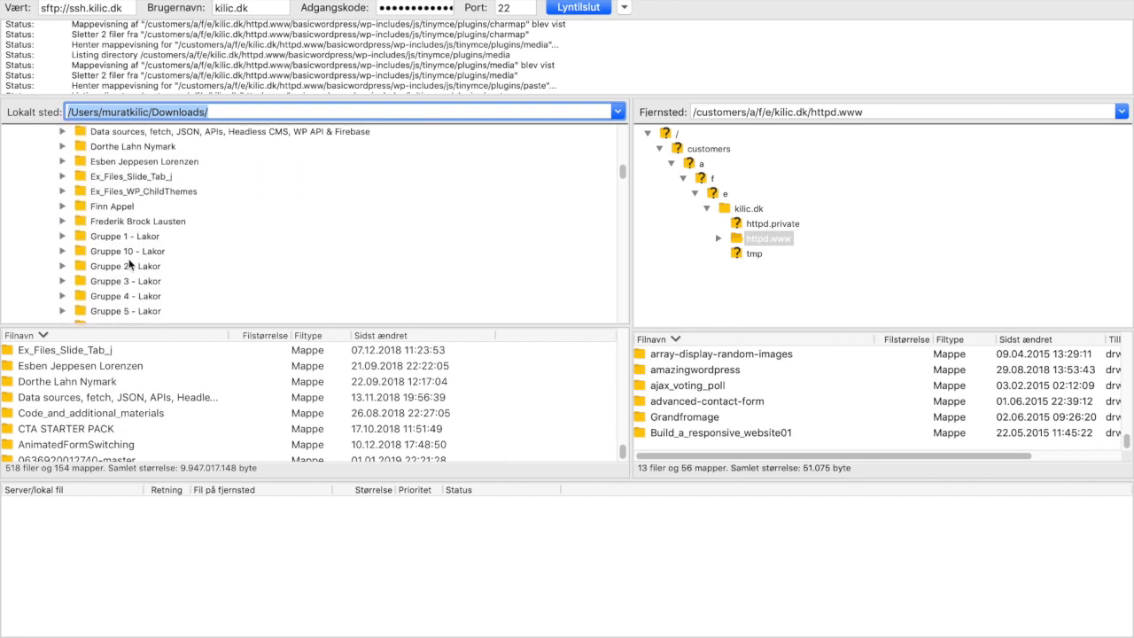
scroll(130, 263, "down", 4)
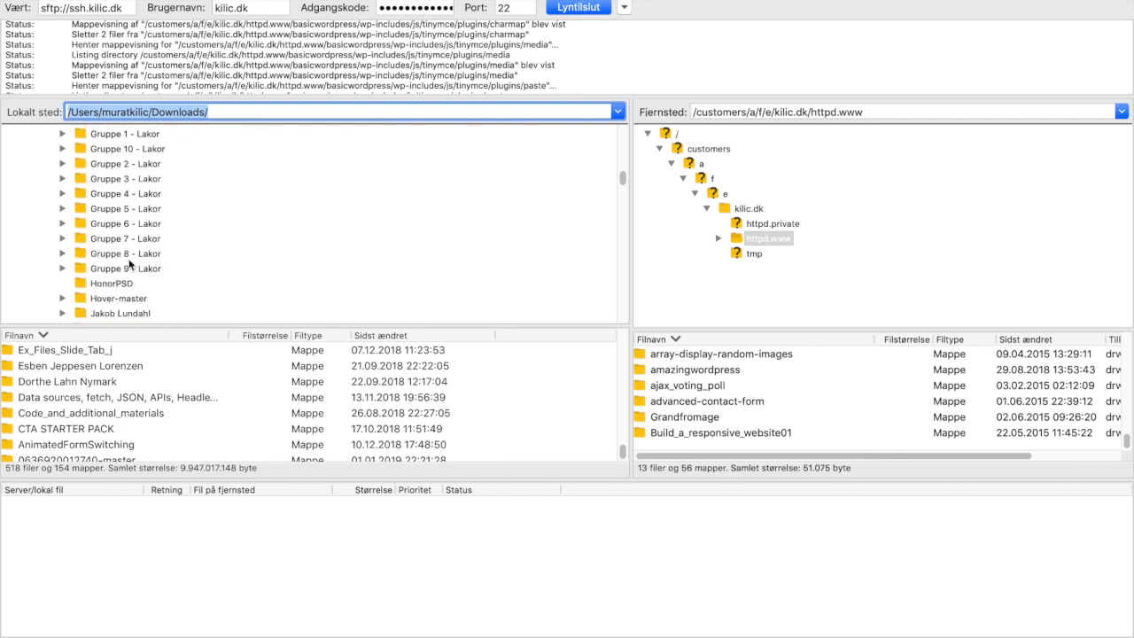
scroll(130, 263, "down", 5)
scroll(130, 263, "down", 6)
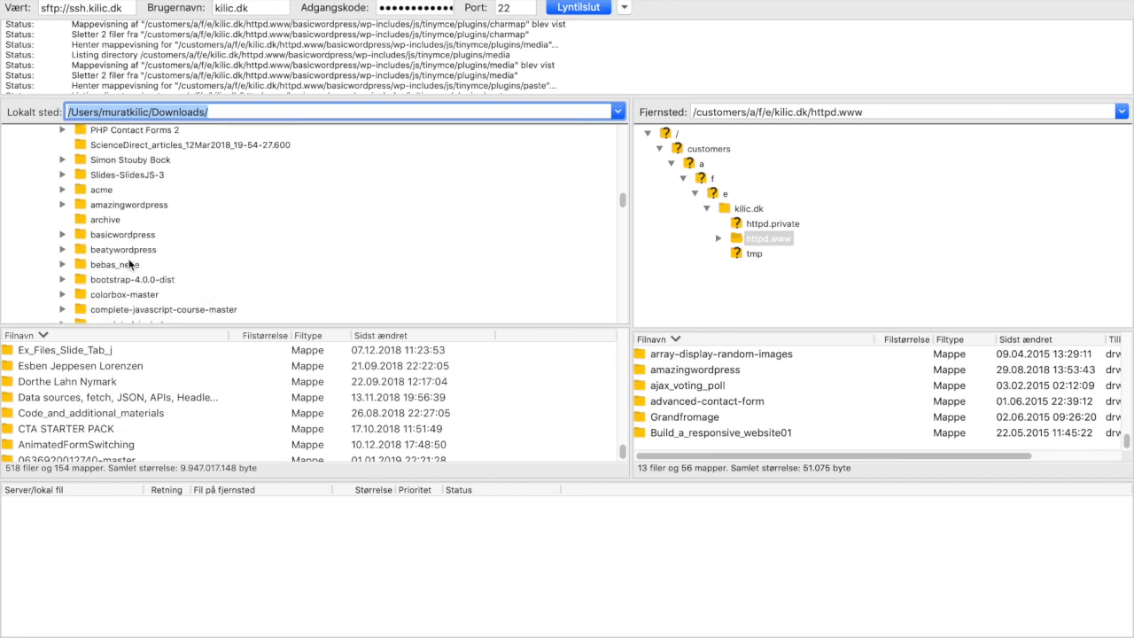
left_click(132, 237)
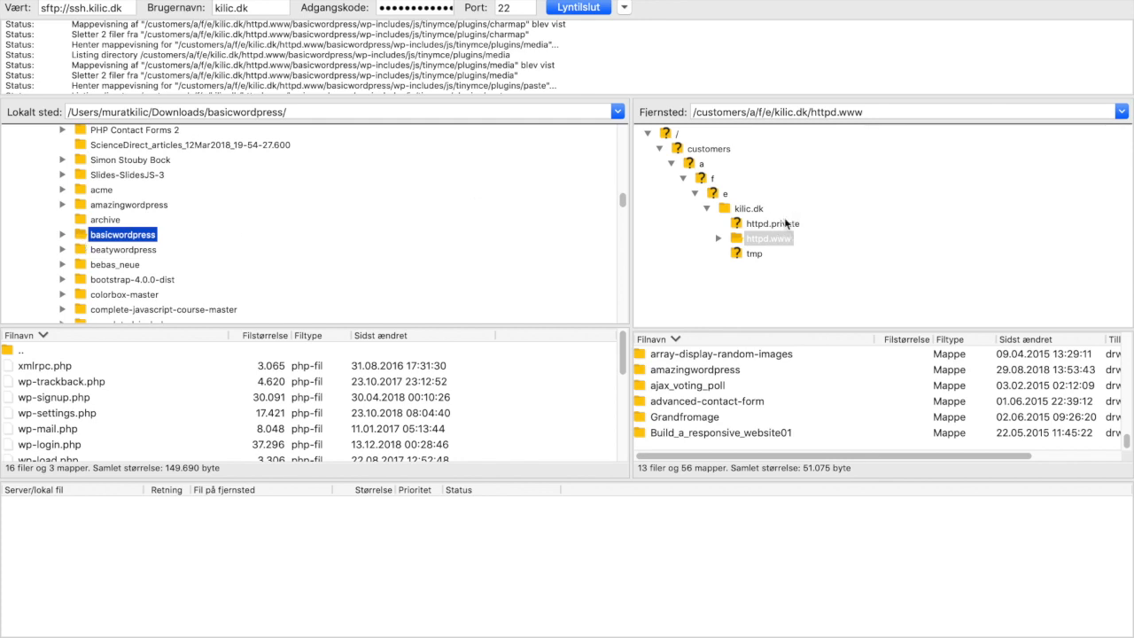
Target the remote httpd.www folder and drag local basicwordpress across to upload it.
left_click(769, 237)
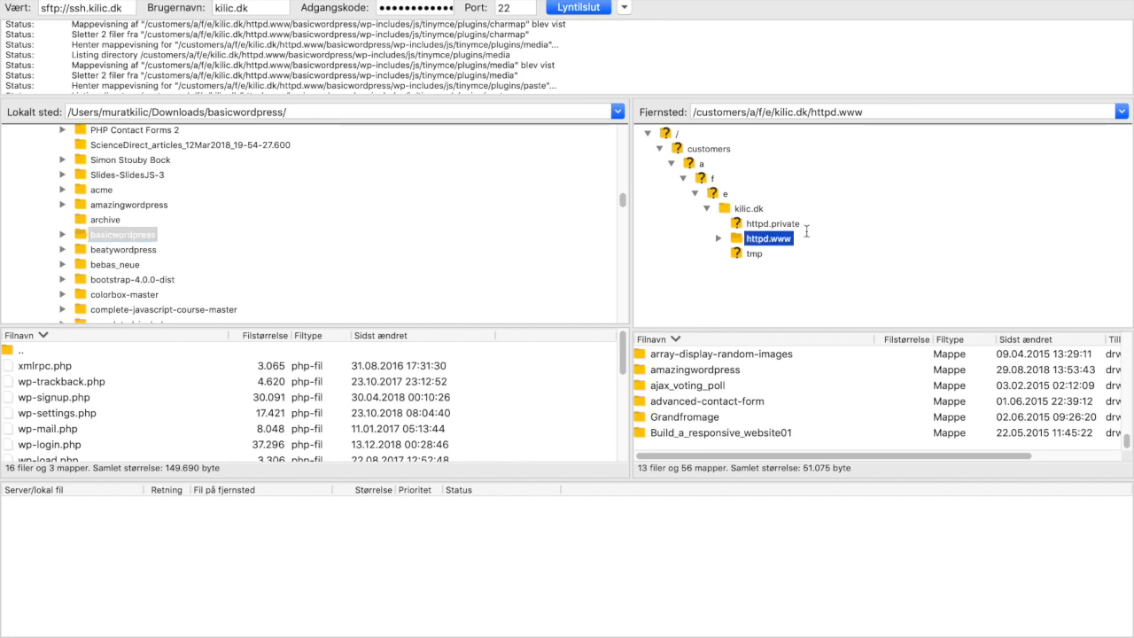
left_click(737, 241)
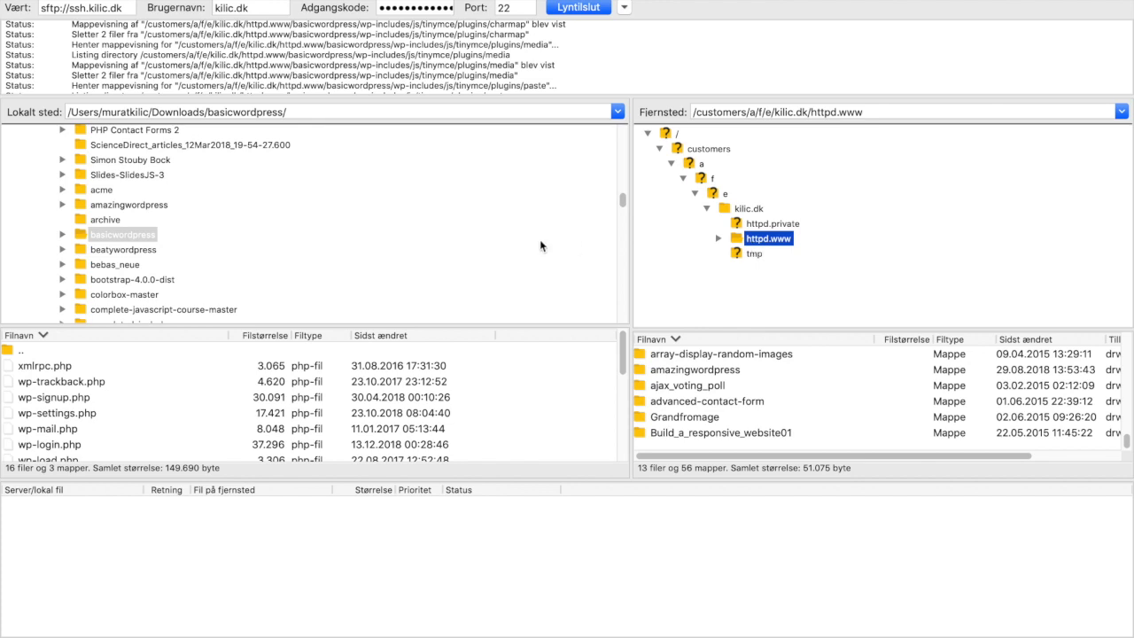
left_click(737, 240)
left_click(82, 238)
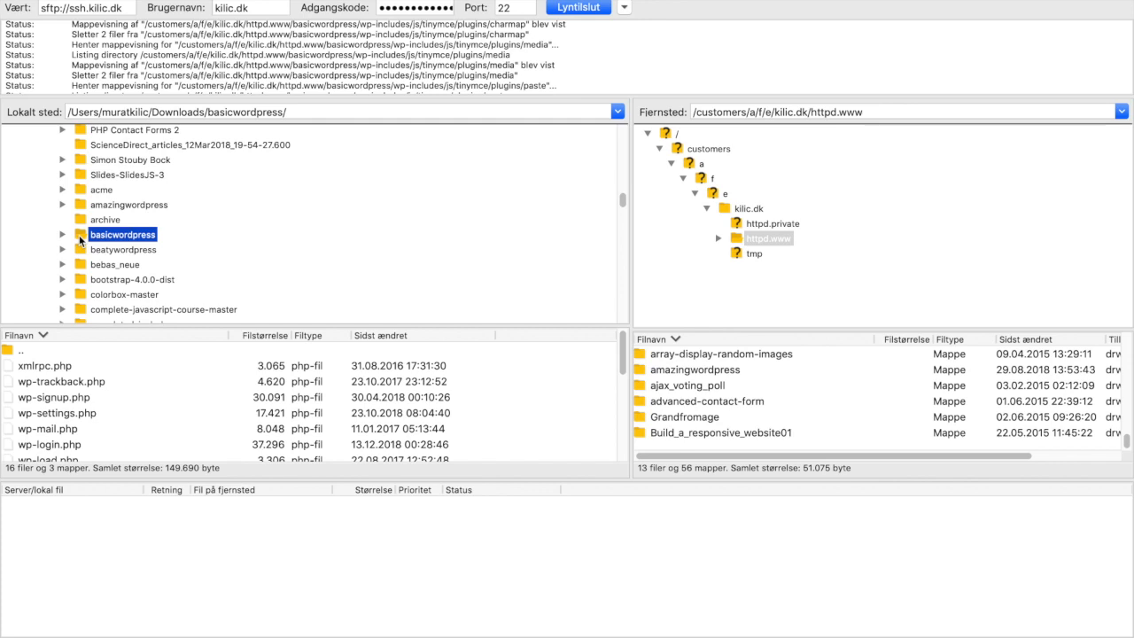
left_click_drag(79, 237, 745, 455)
left_click_drag(81, 235, 671, 447)
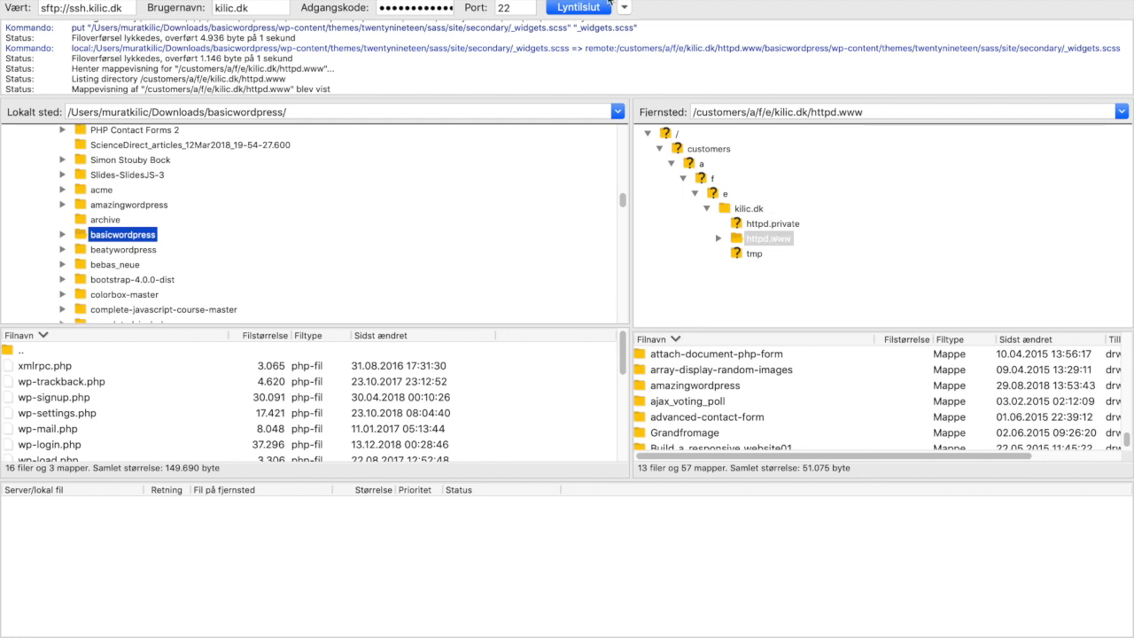
Quit FileZilla from its application menu.
mouse_move(584, 1)
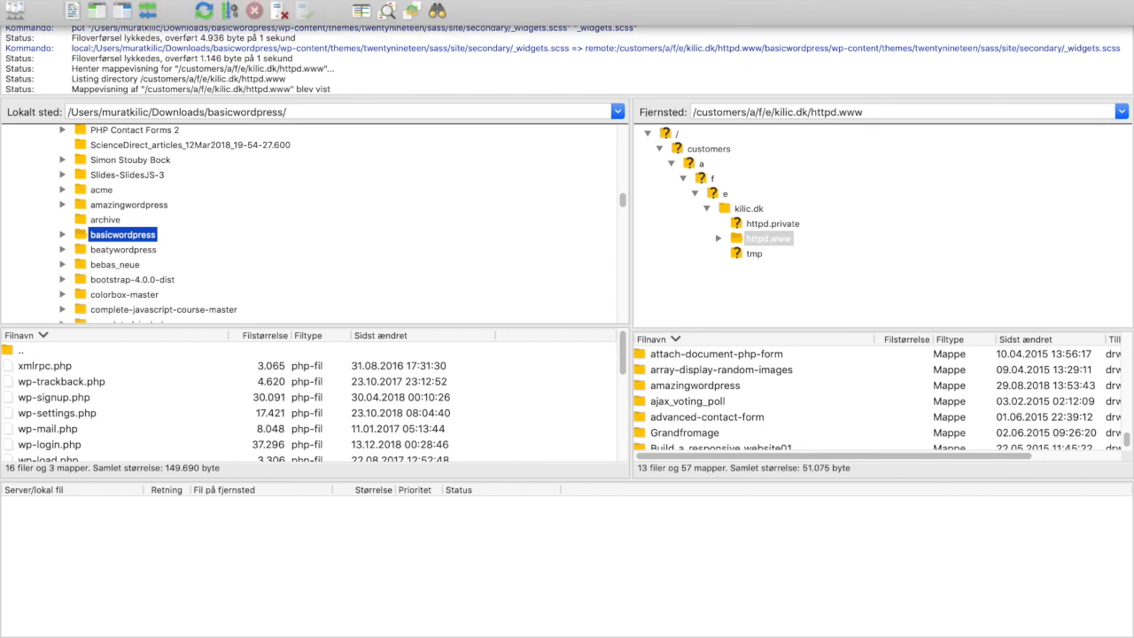
left_click(58, 1)
left_click(78, 121)
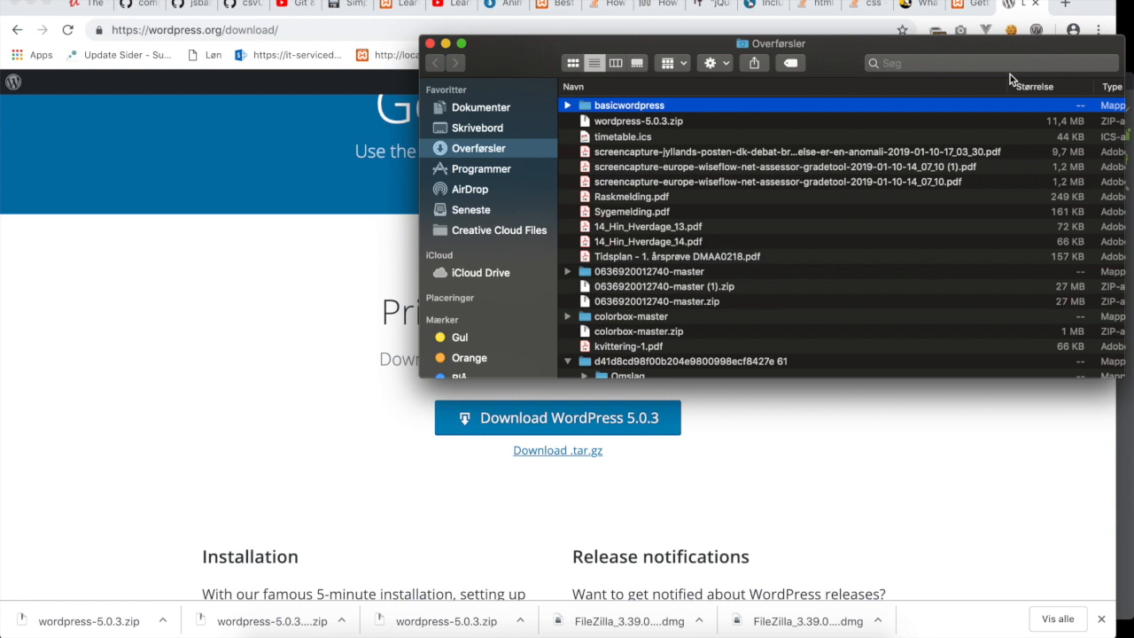
Open a new Chrome tab and go to one.com.
left_click(1066, 7)
left_click(1065, 7)
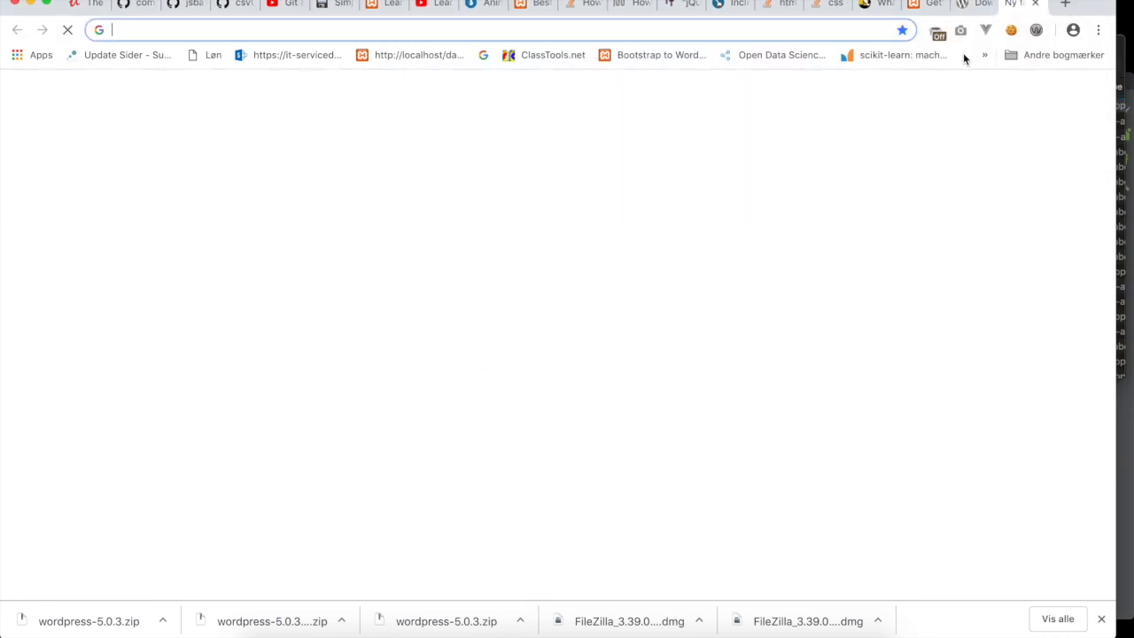
type("one.com")
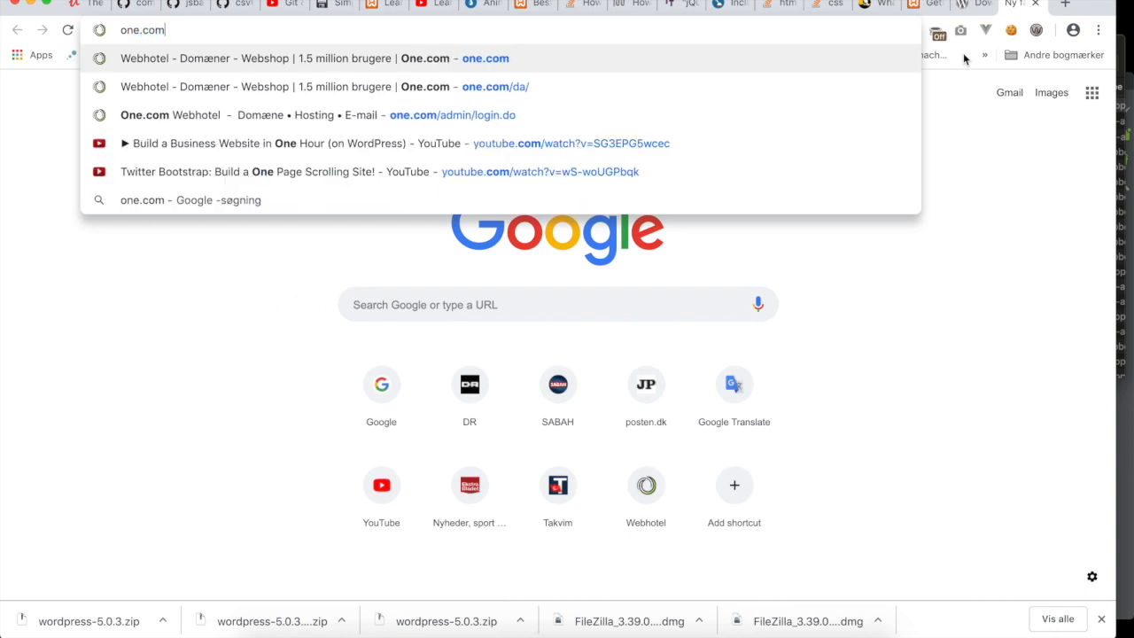
key("Return")
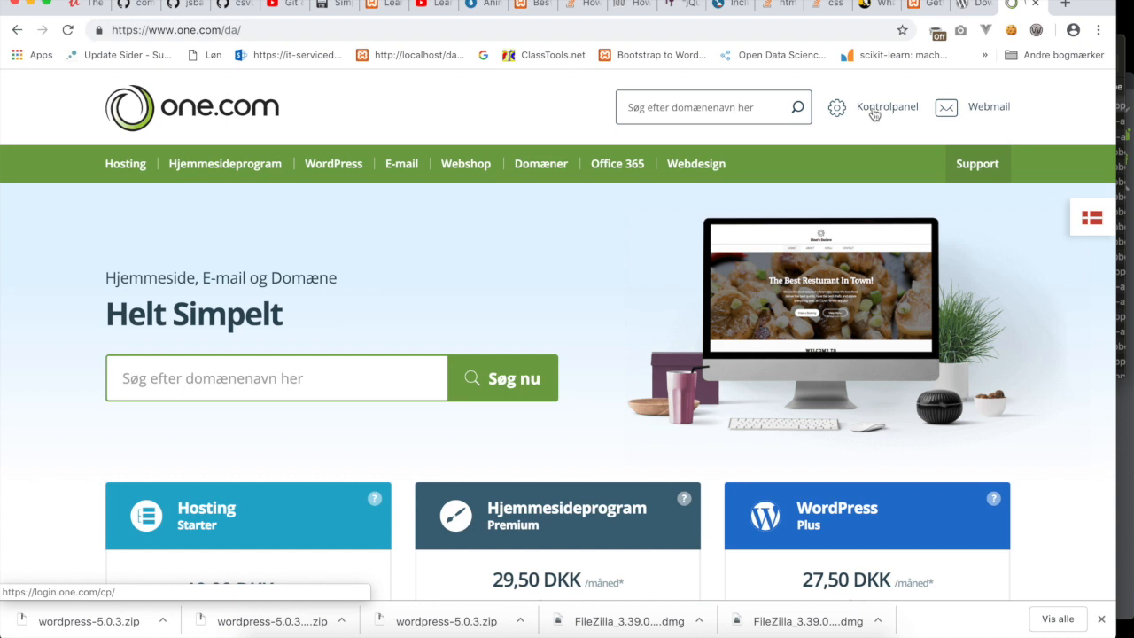
Log in to the one.com Kontrolpanel with the account e-mail and password.
left_click(872, 111)
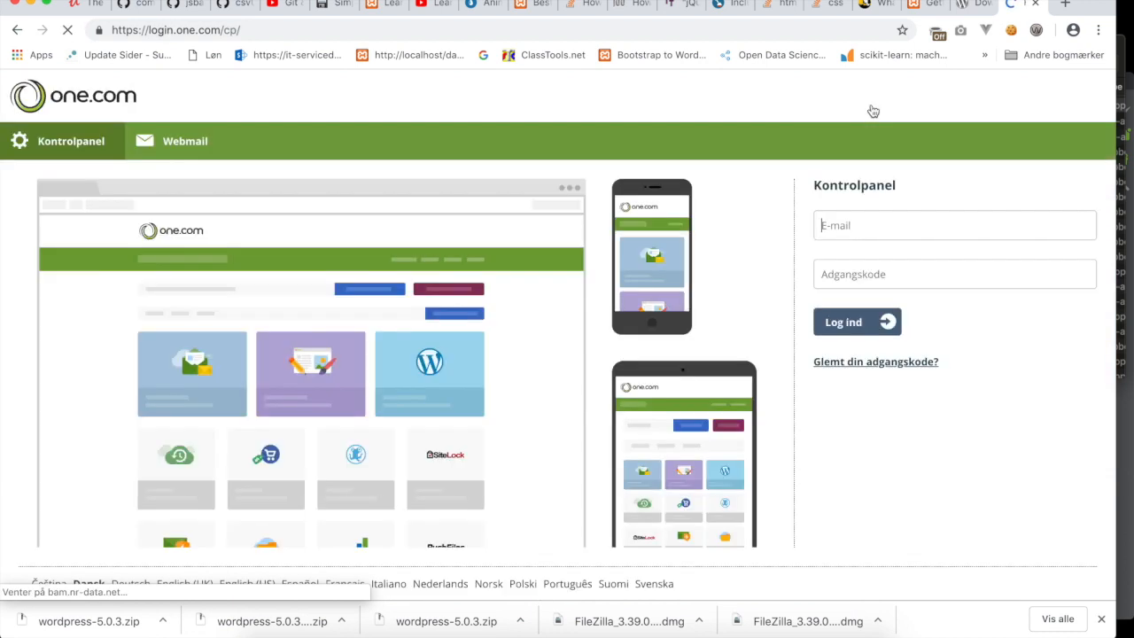
left_click(821, 225)
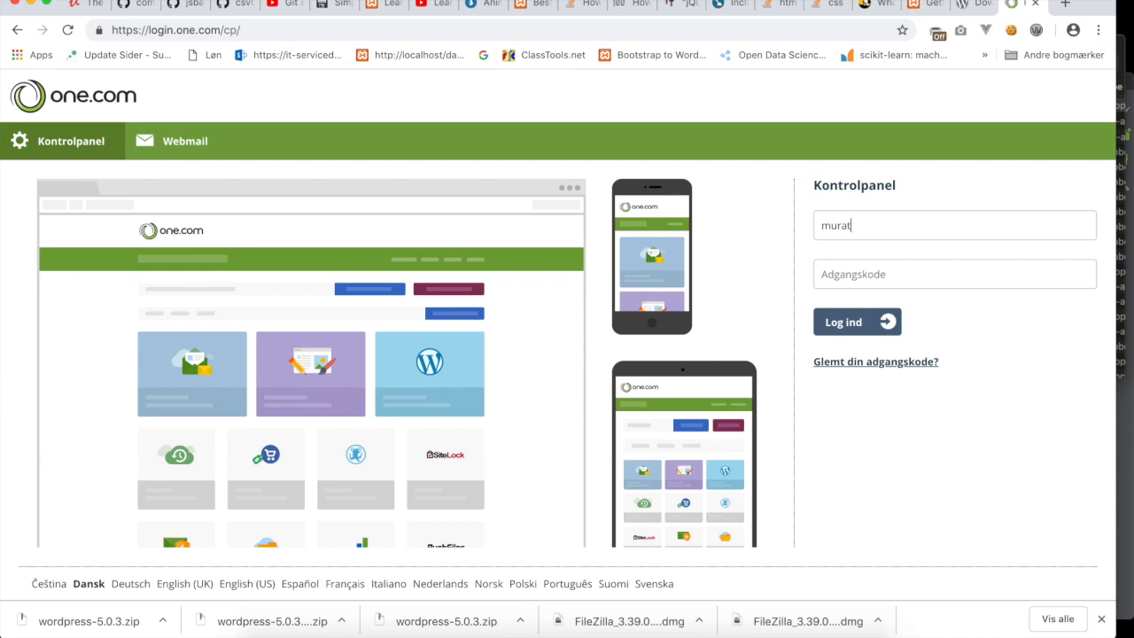
key("Tab")
type("••")
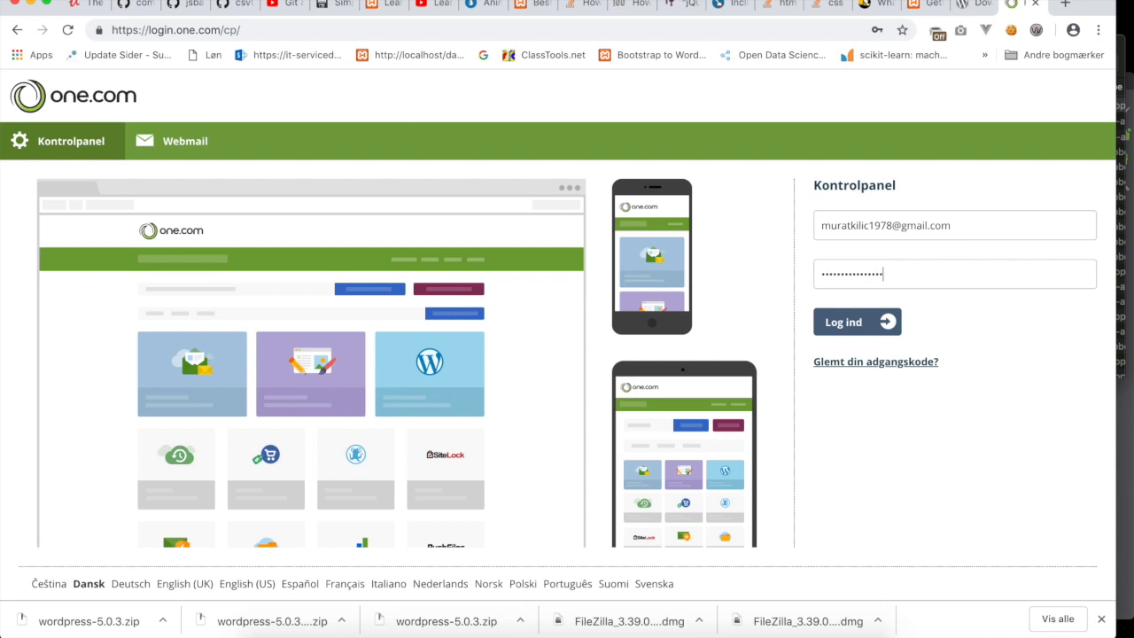
key("Return")
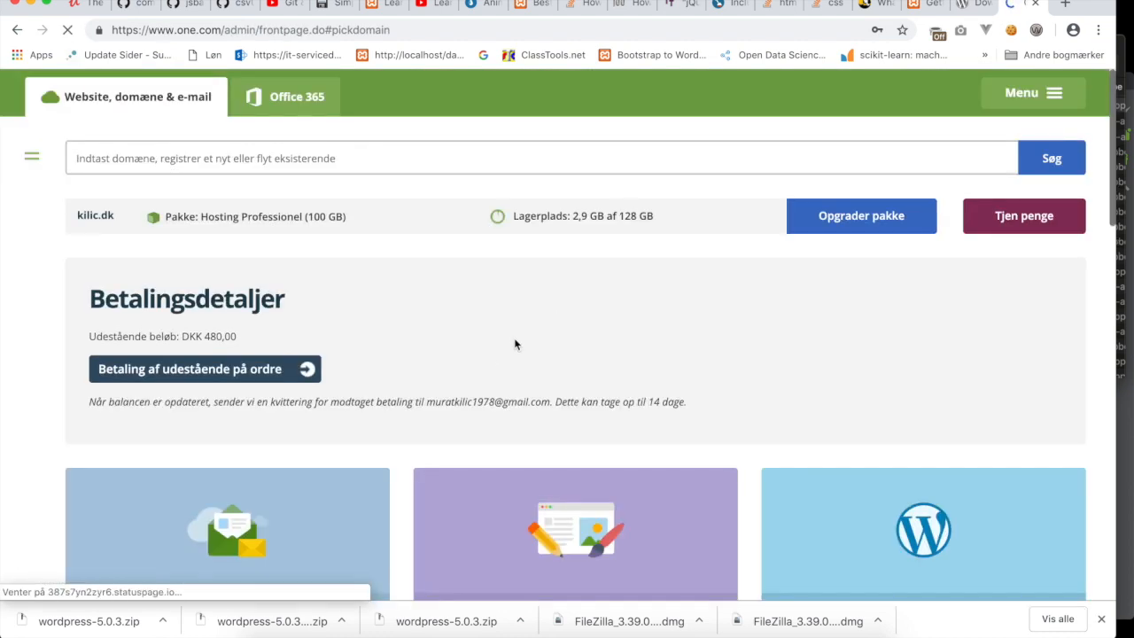
Scroll down the kilic.dk overview and open the File Manager service.
scroll(409, 399, "down", 2)
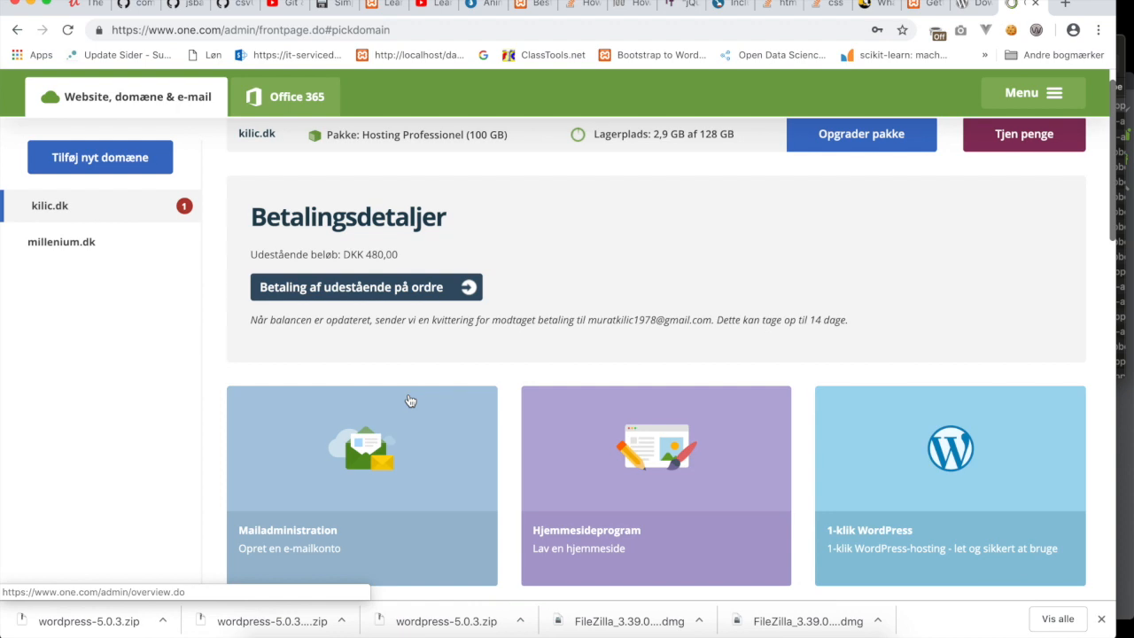
scroll(392, 461, "down", 3)
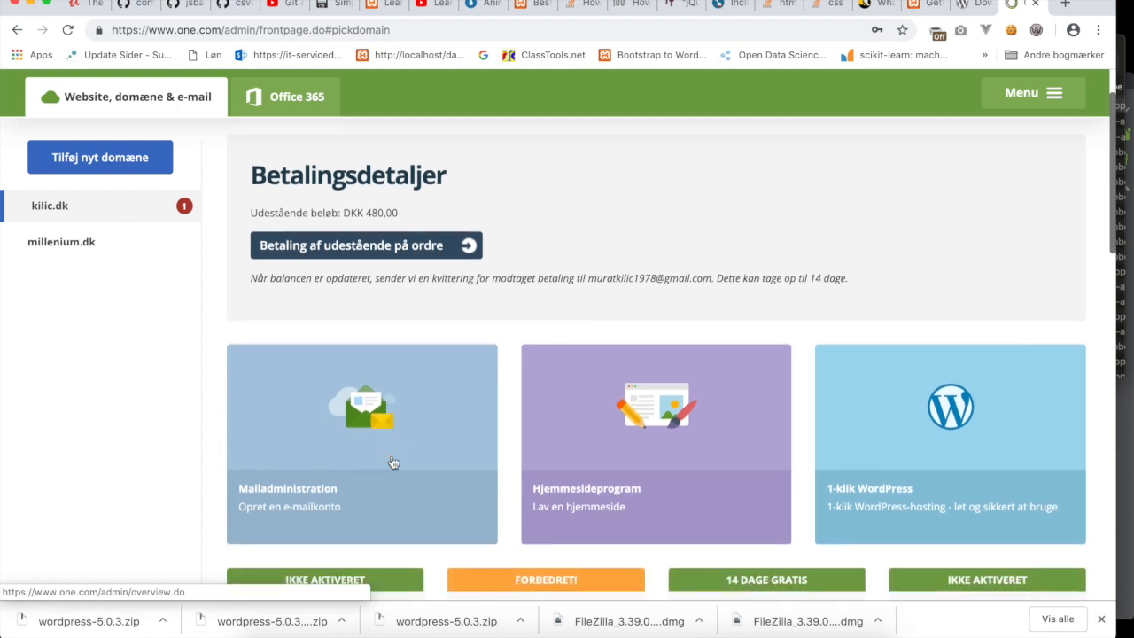
scroll(393, 462, "down", 6)
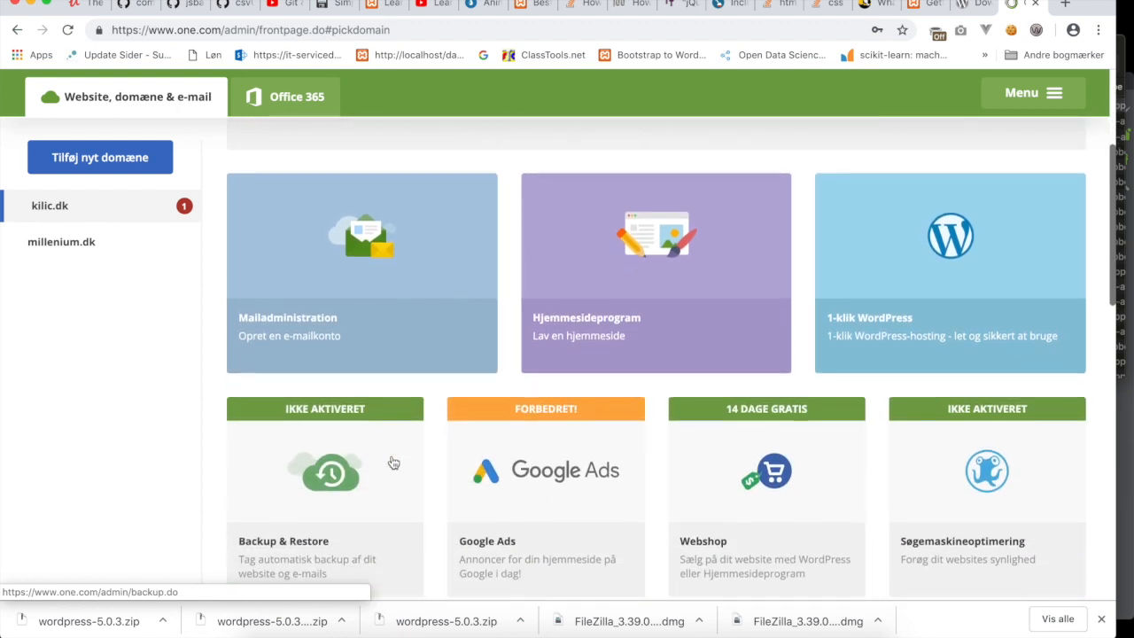
scroll(393, 462, "down", 5)
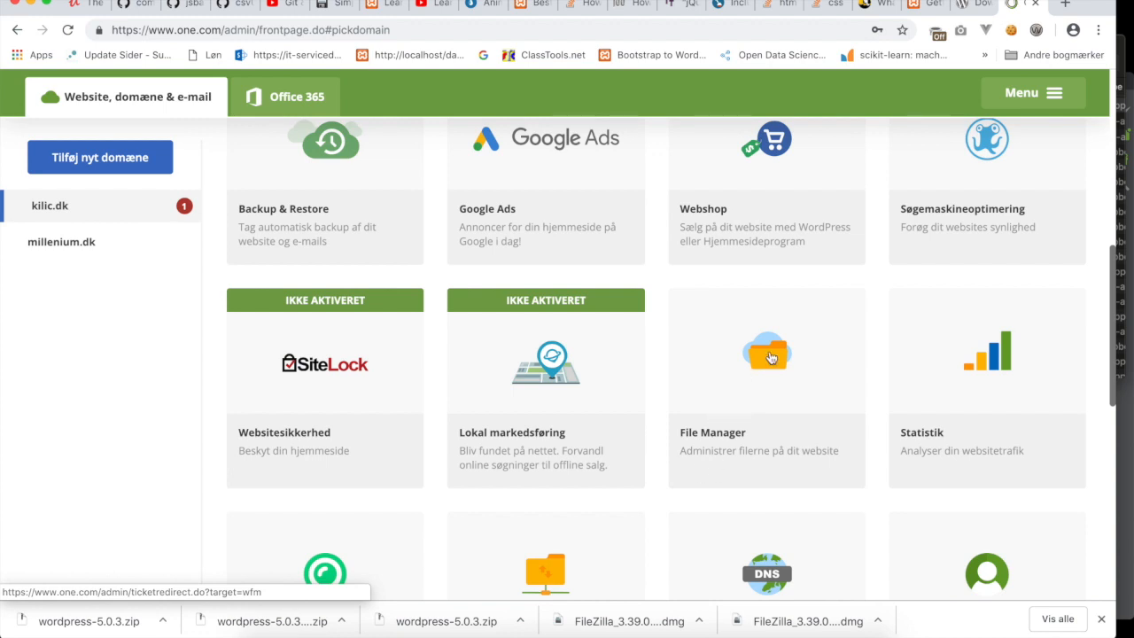
left_click(770, 356)
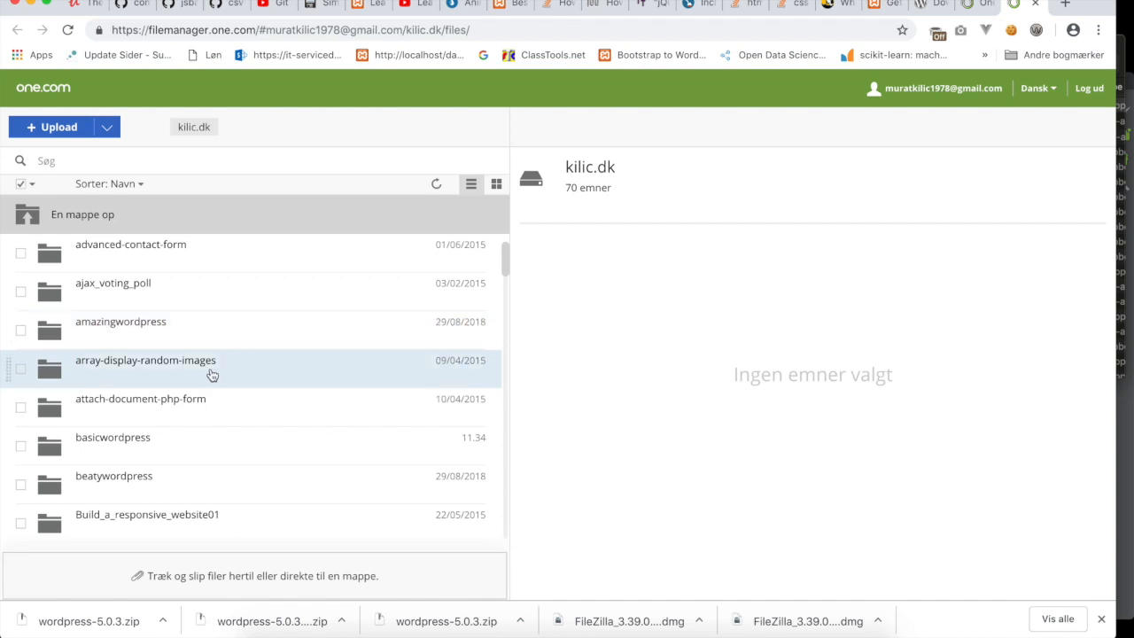
Open the basicwordpress folder in File Manager and view its index.php in the browser.
scroll(210, 375, "down", 1)
scroll(212, 375, "down", 1)
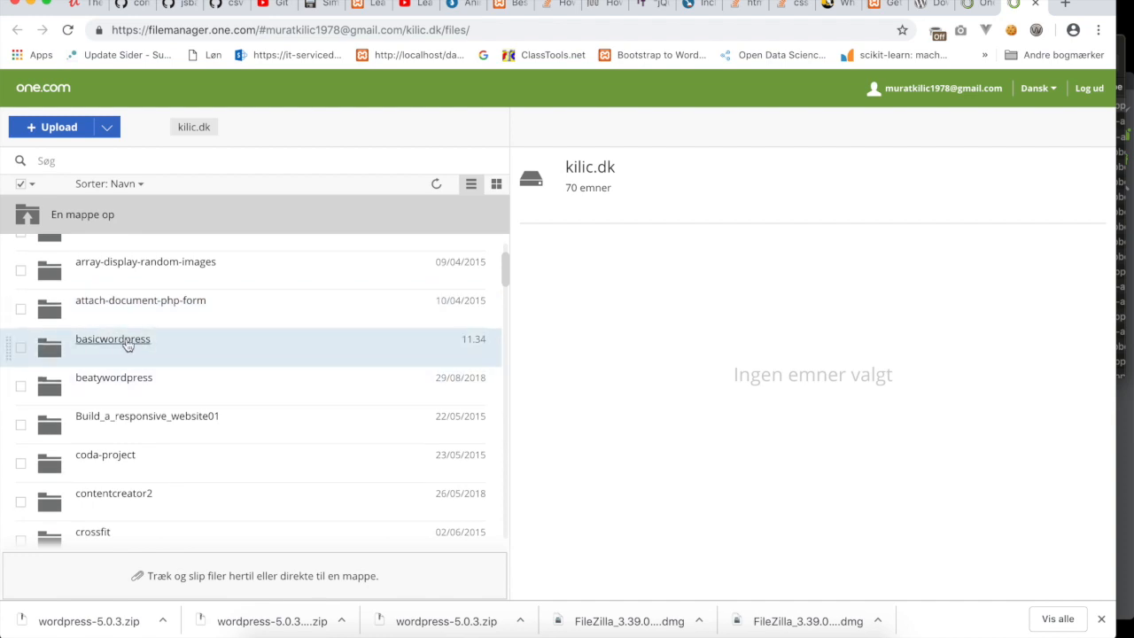
left_click(127, 345)
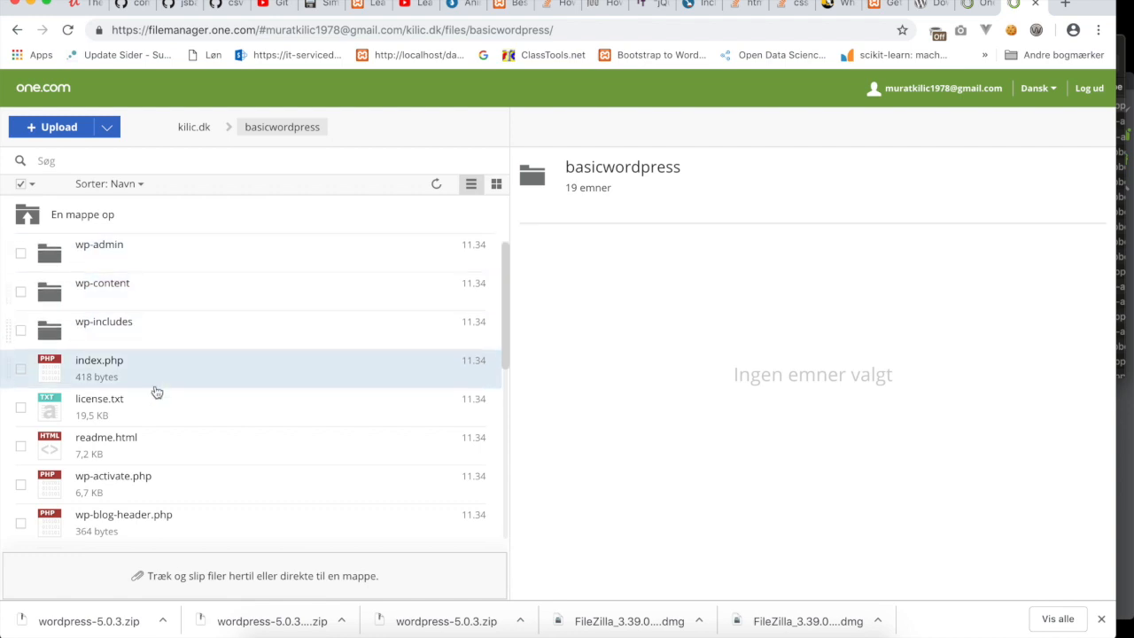
scroll(169, 422, "down", 1)
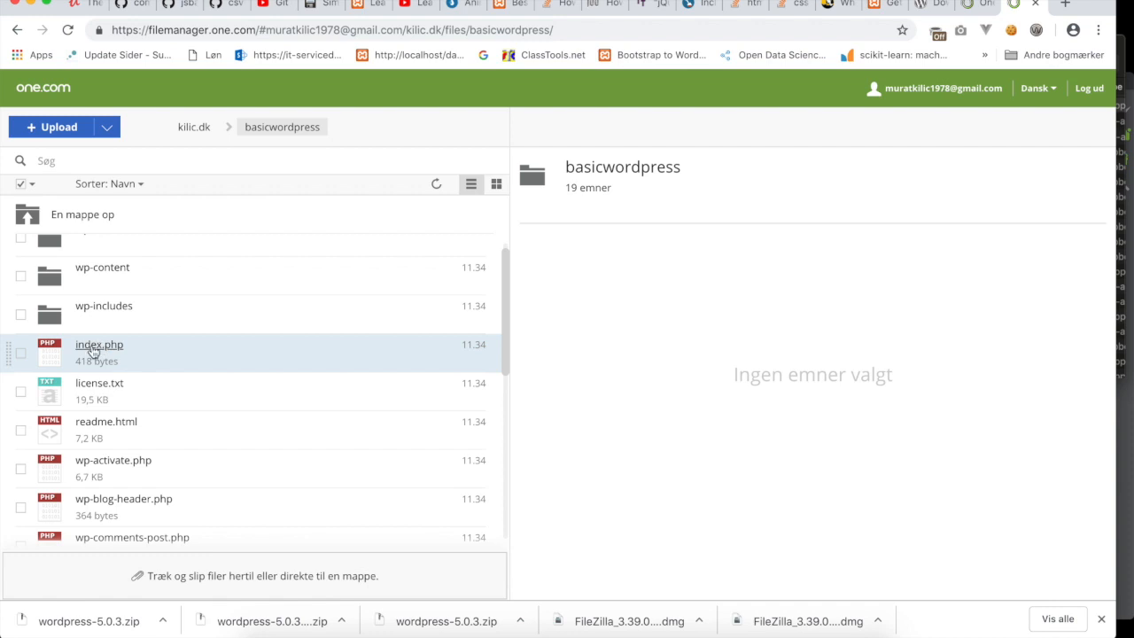
left_click(23, 354)
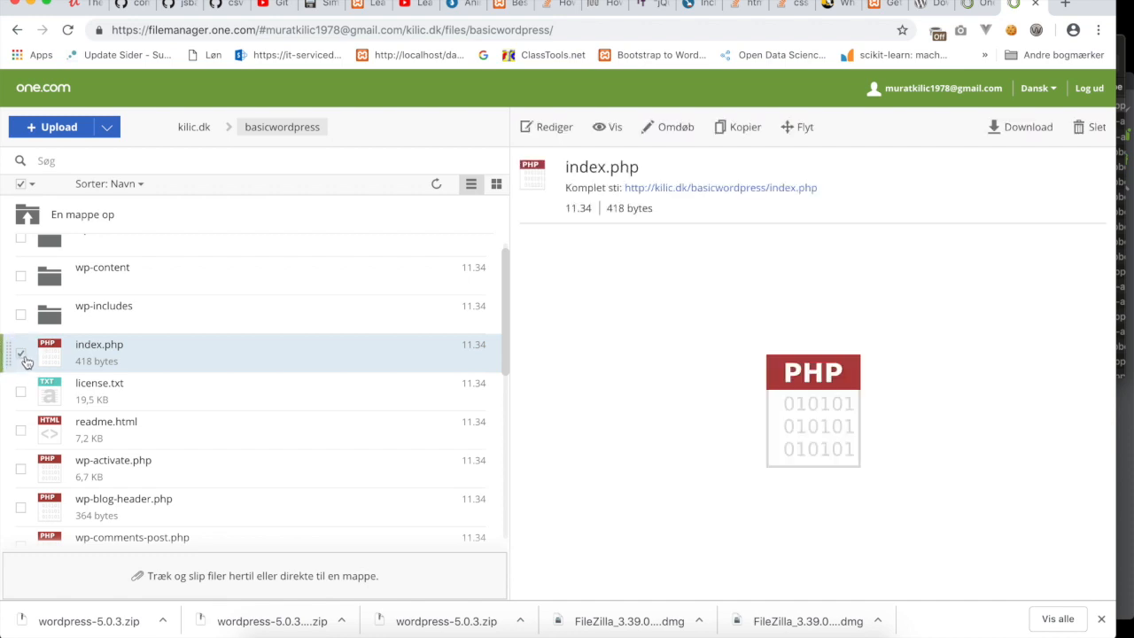
left_click(613, 133)
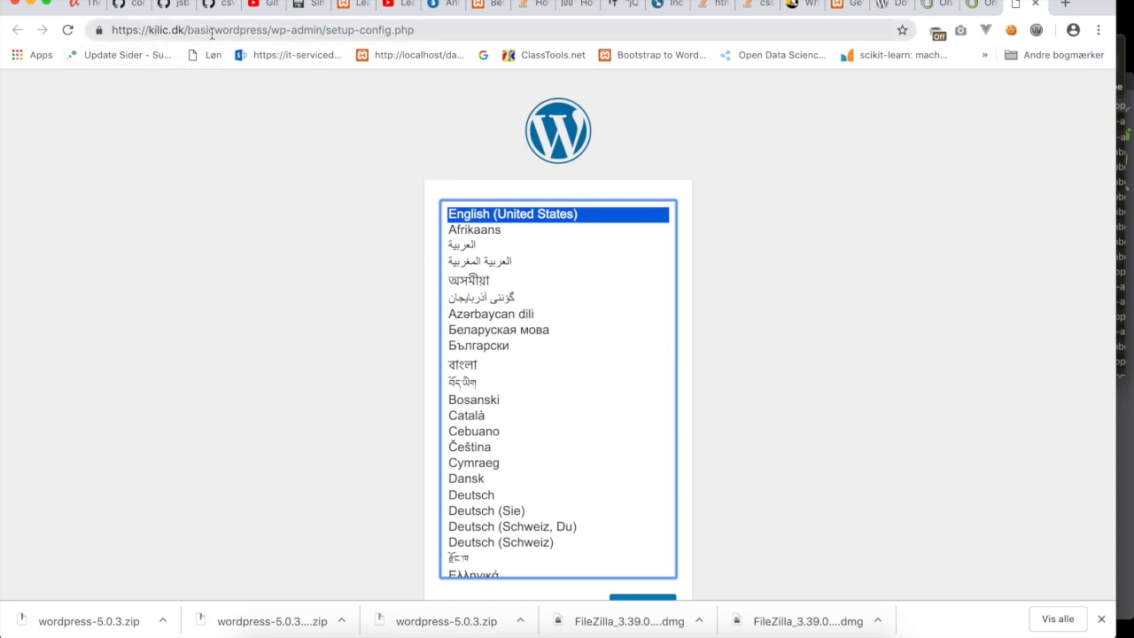
Keep English (United States) as the installer language and continue to the welcome page.
left_click_drag(188, 30, 266, 34)
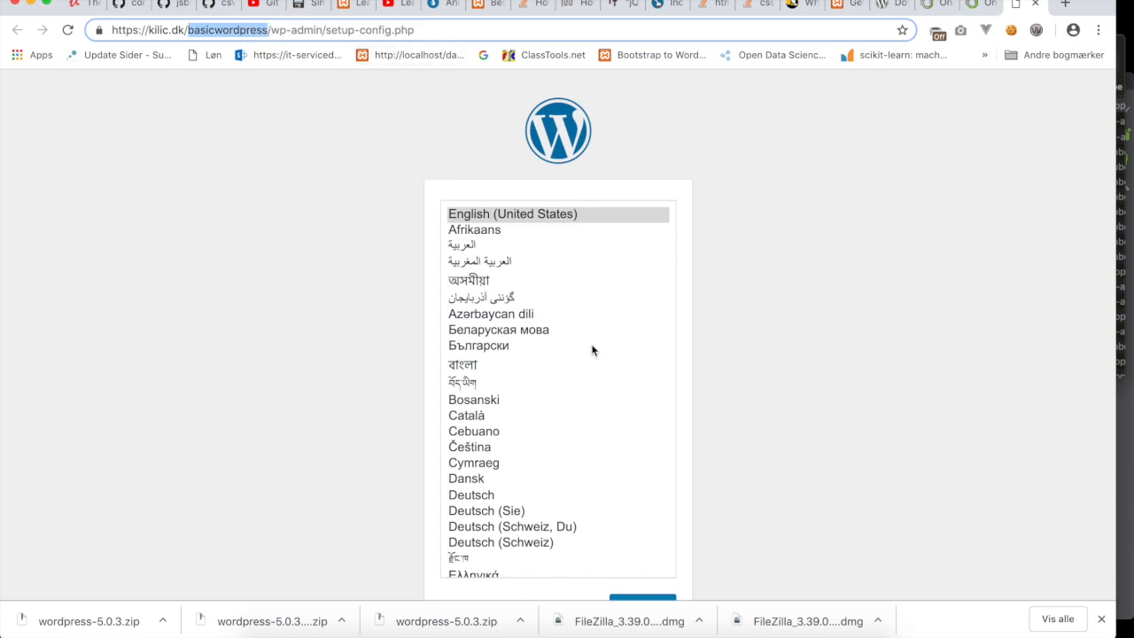
scroll(769, 355, "down", 1)
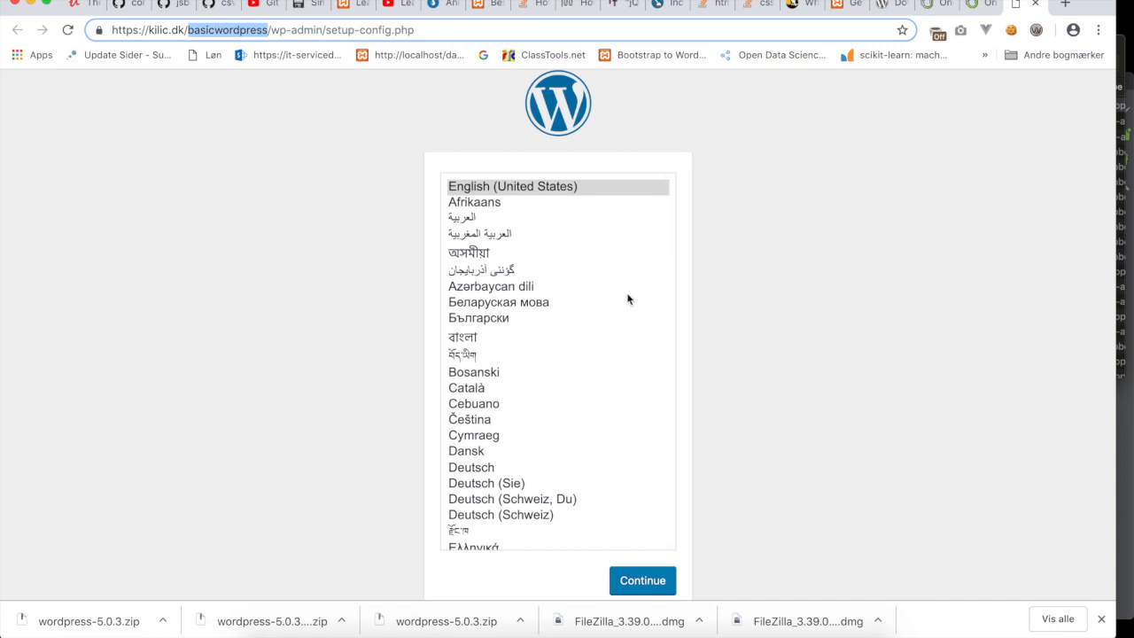
scroll(674, 412, "down", 1)
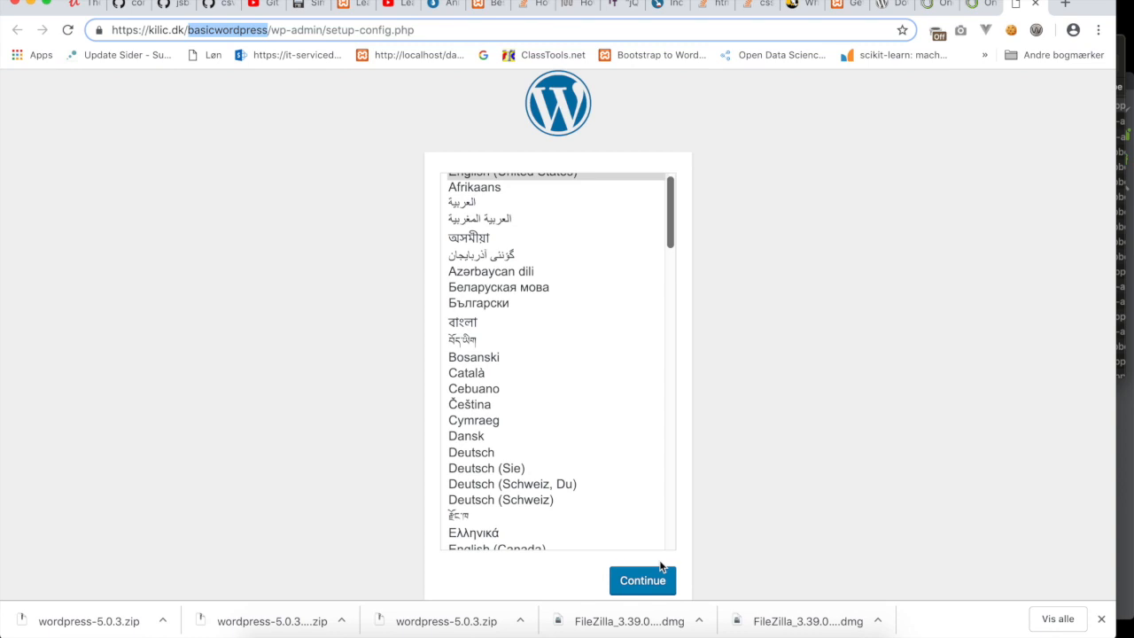
scroll(641, 446, "up", 1)
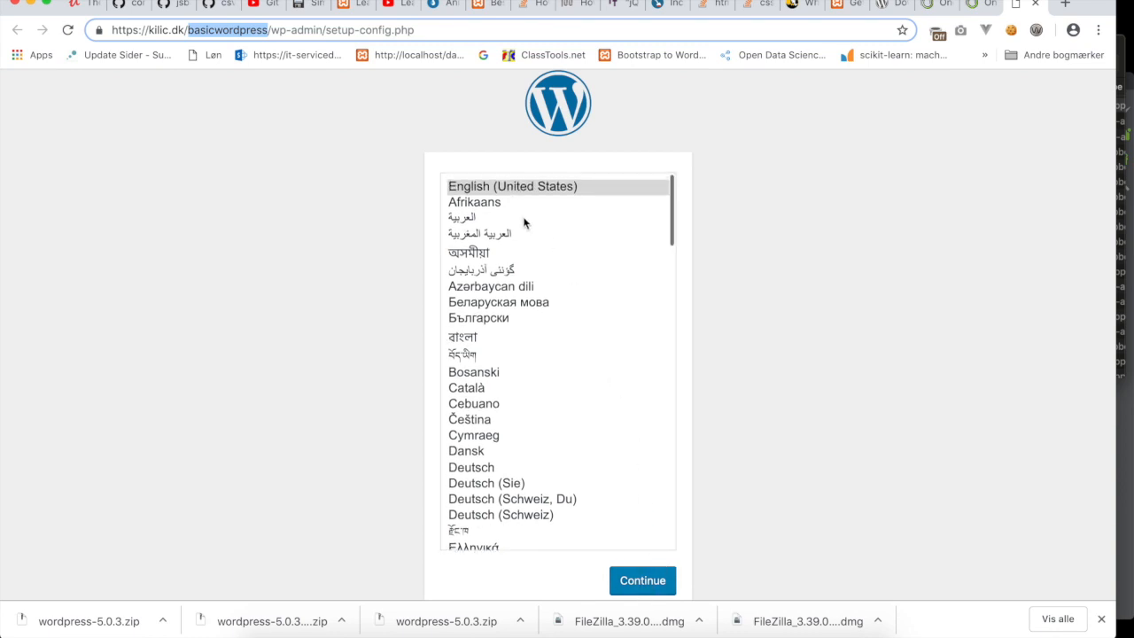
left_click(648, 583)
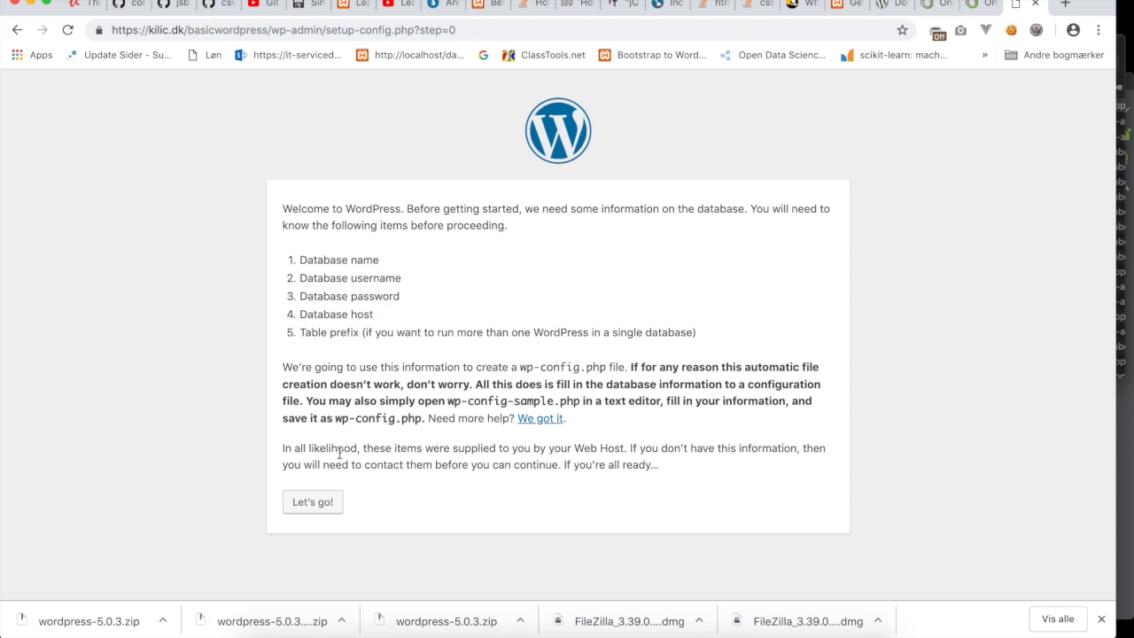
left_click(321, 502)
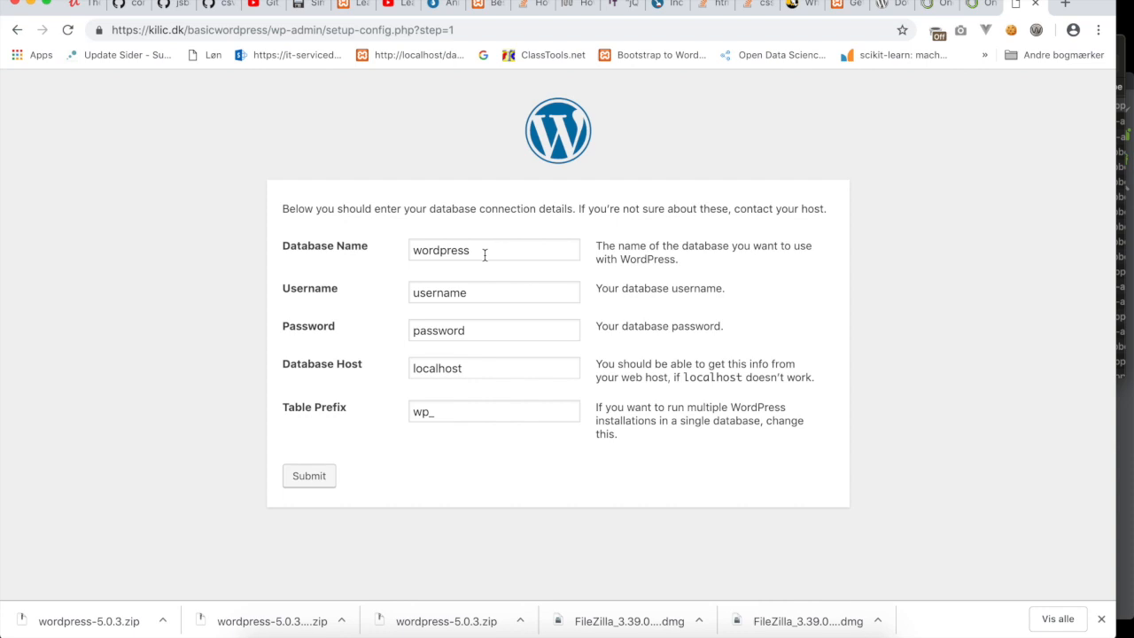
left_click(485, 255)
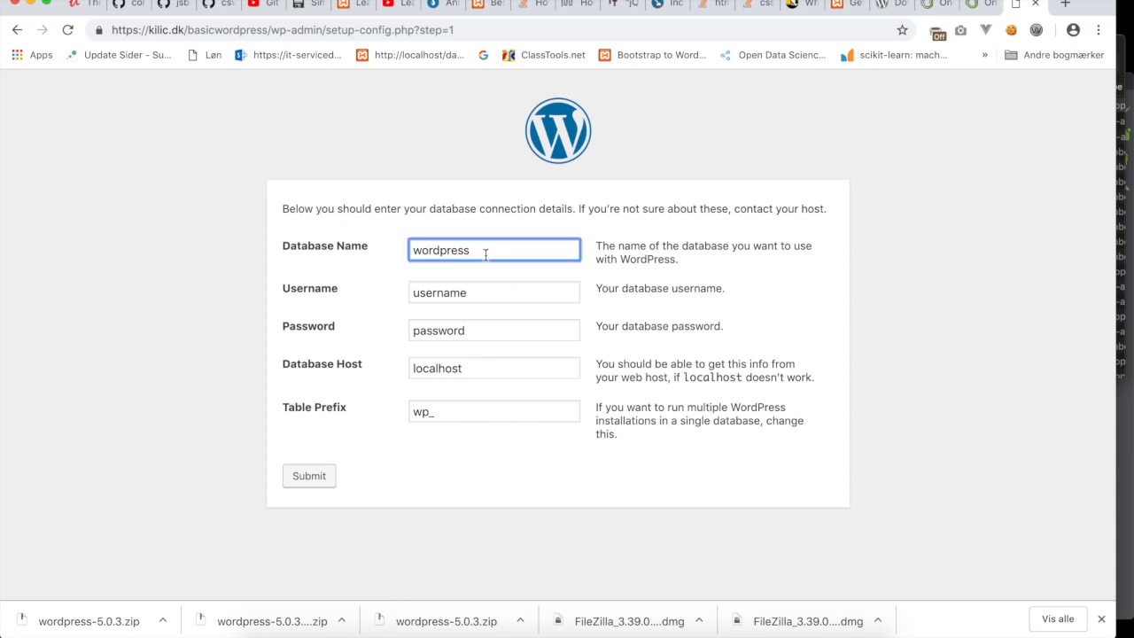
left_click_drag(485, 255, 397, 256)
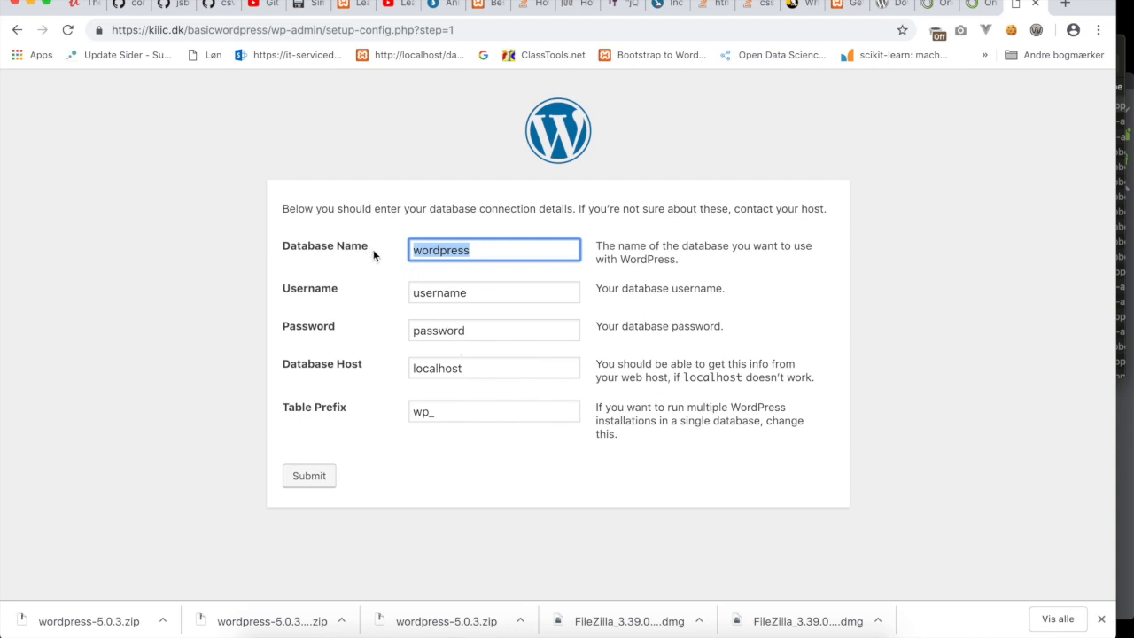
left_click(349, 296)
left_click_drag(470, 294, 415, 297)
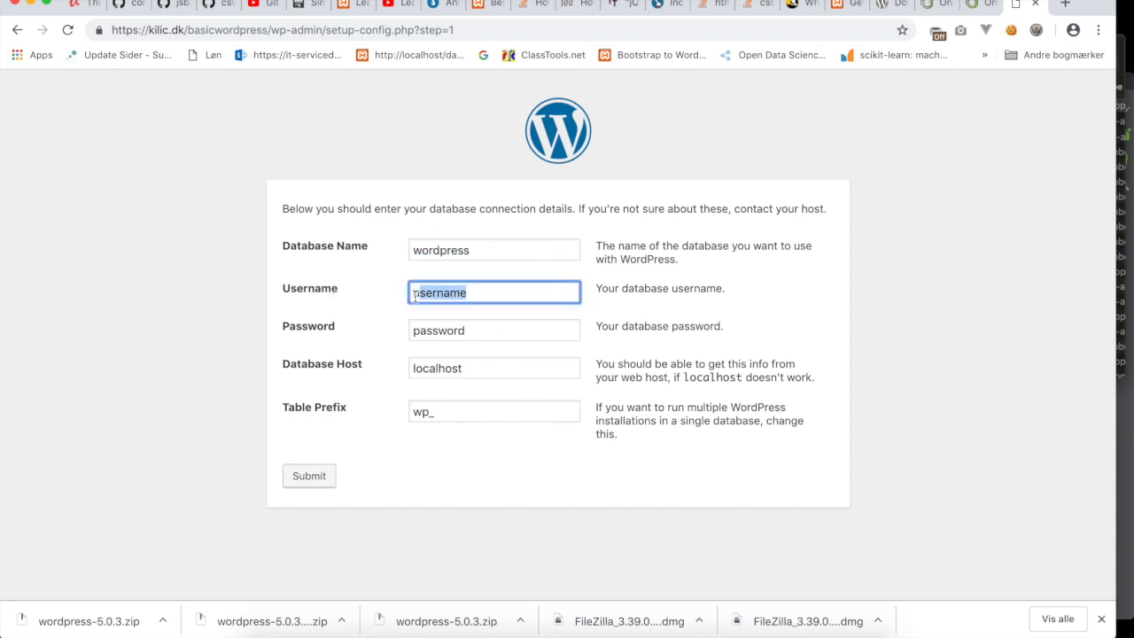
left_click_drag(487, 334, 387, 336)
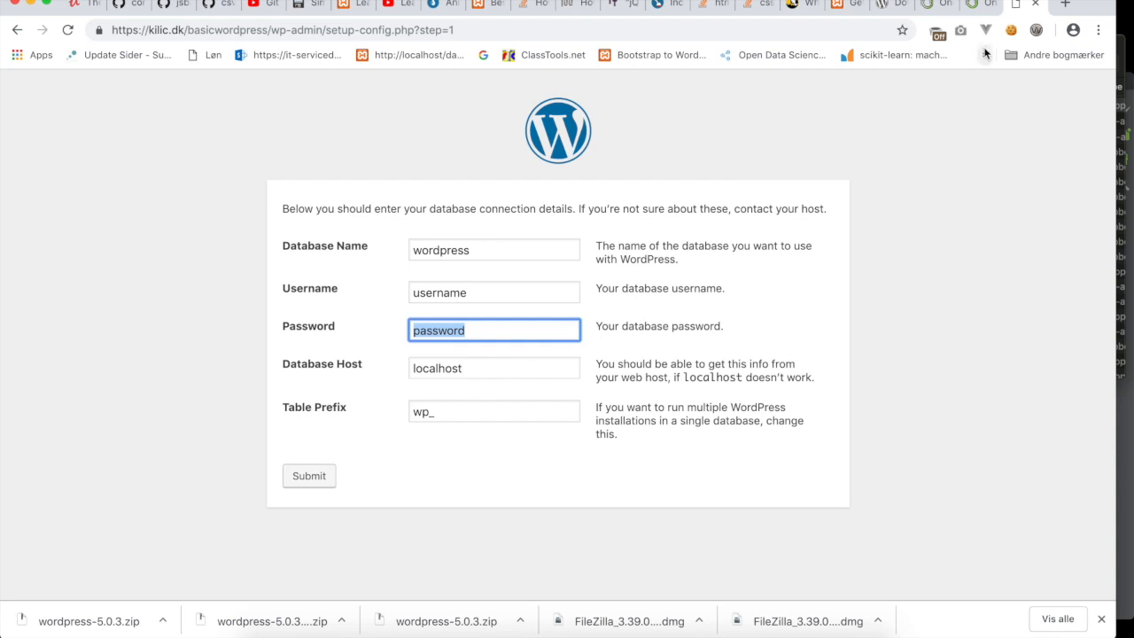
Open the PHP & Database – MariaDB settings from the one.com control panel overview.
left_click(977, 8)
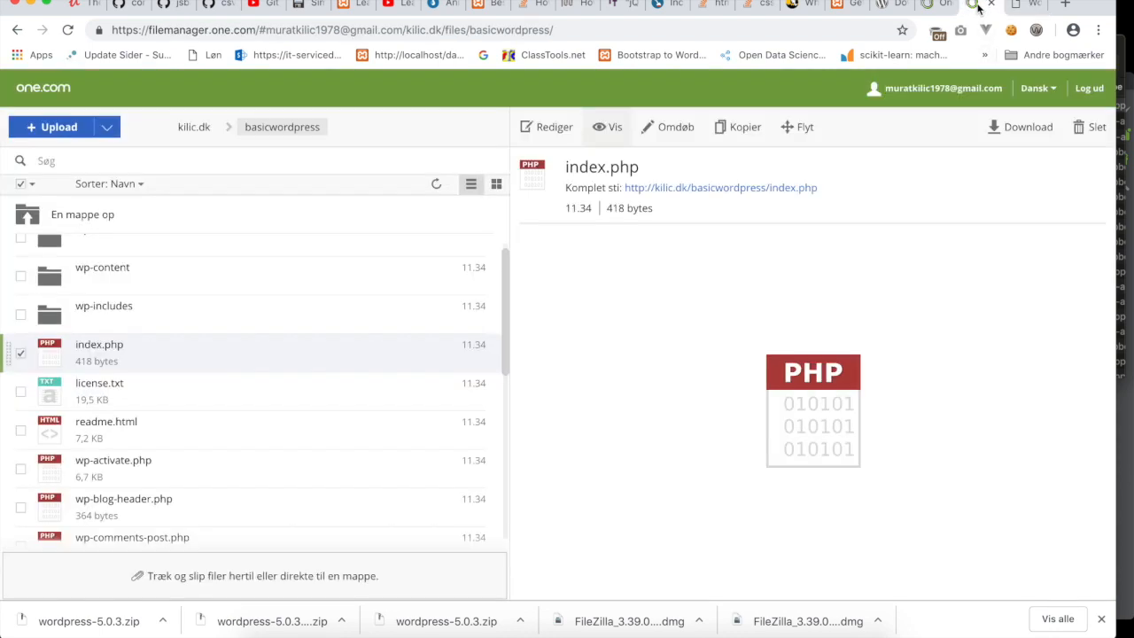
left_click(941, 7)
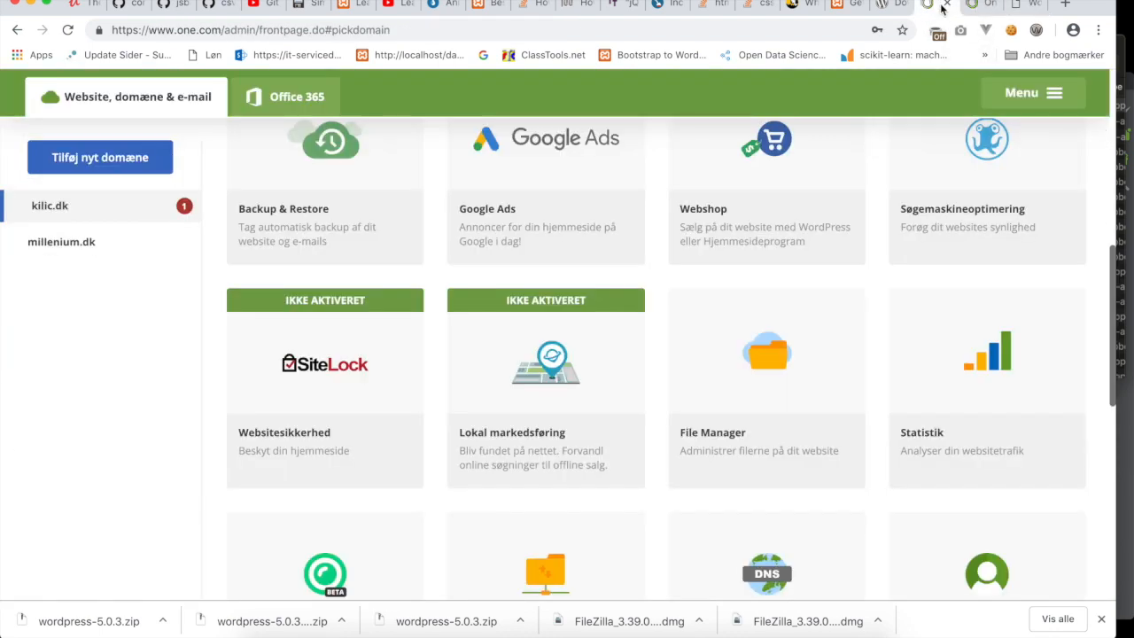
scroll(854, 183, "up", 3)
scroll(854, 182, "up", 1)
scroll(852, 183, "down", 4)
scroll(773, 317, "down", 5)
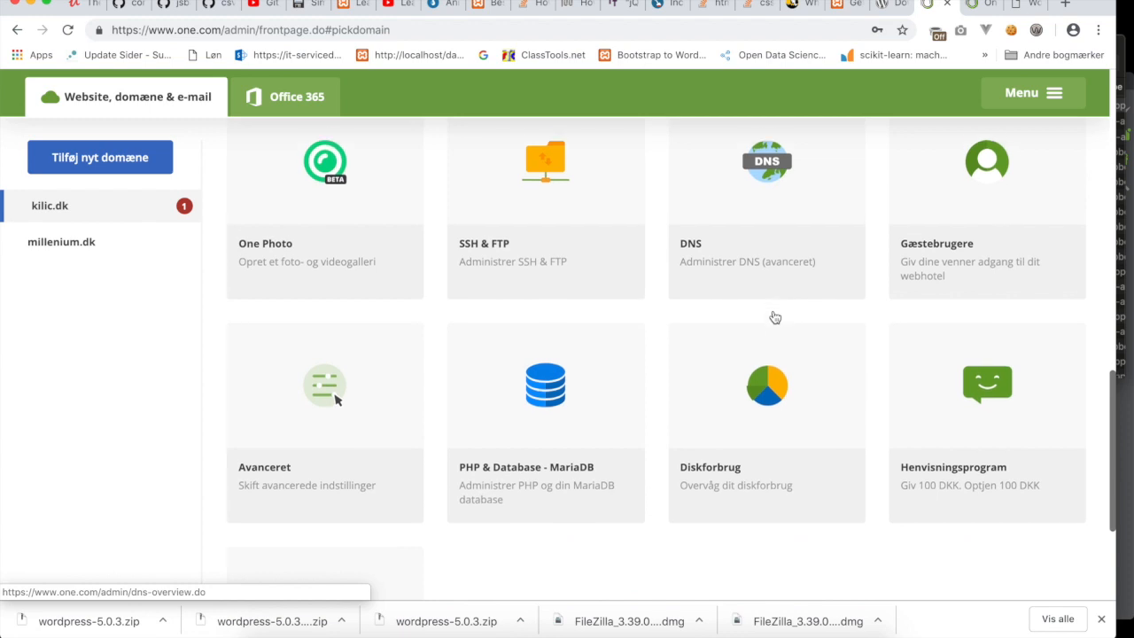
scroll(775, 317, "down", 1)
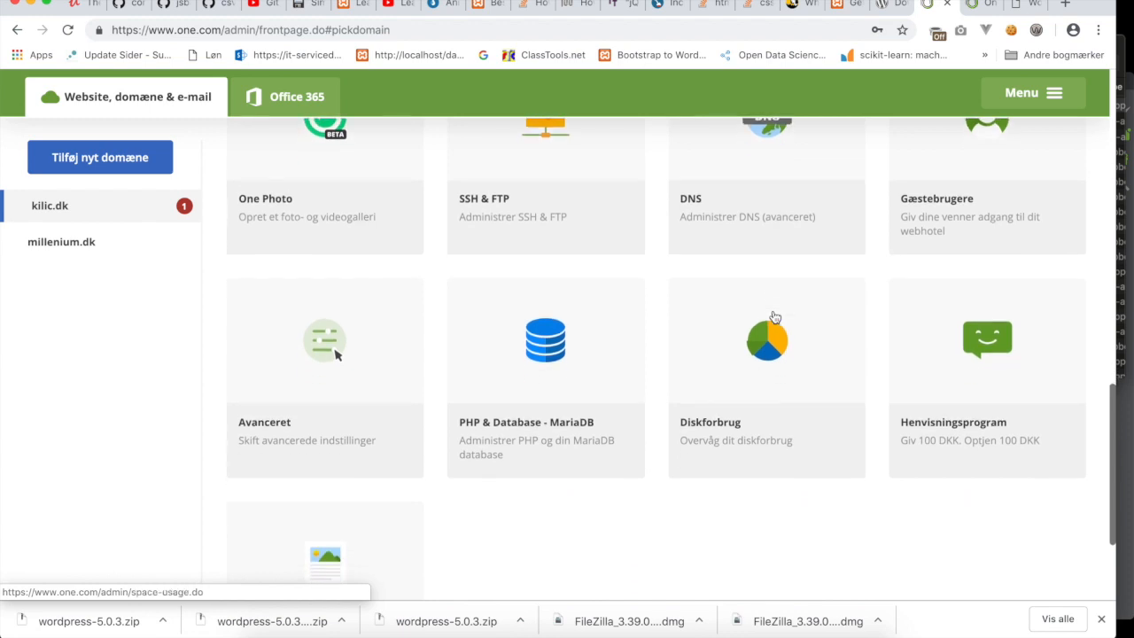
left_click(555, 353)
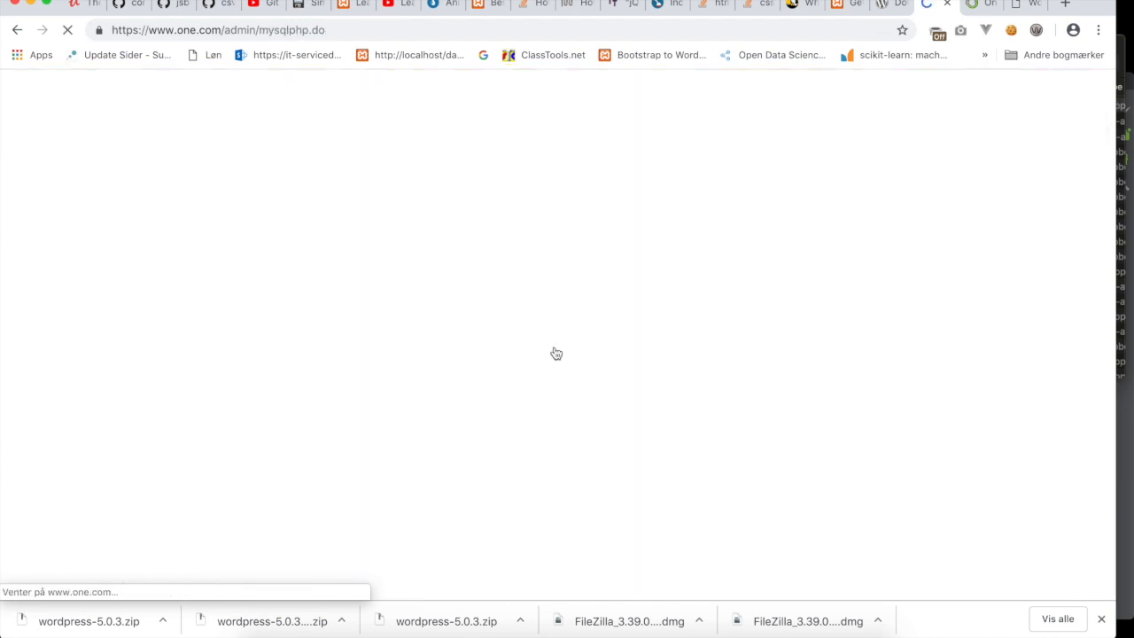
Copy the database host kilic.dk.mysql and return to the WordPress form.
scroll(513, 430, "down", 1)
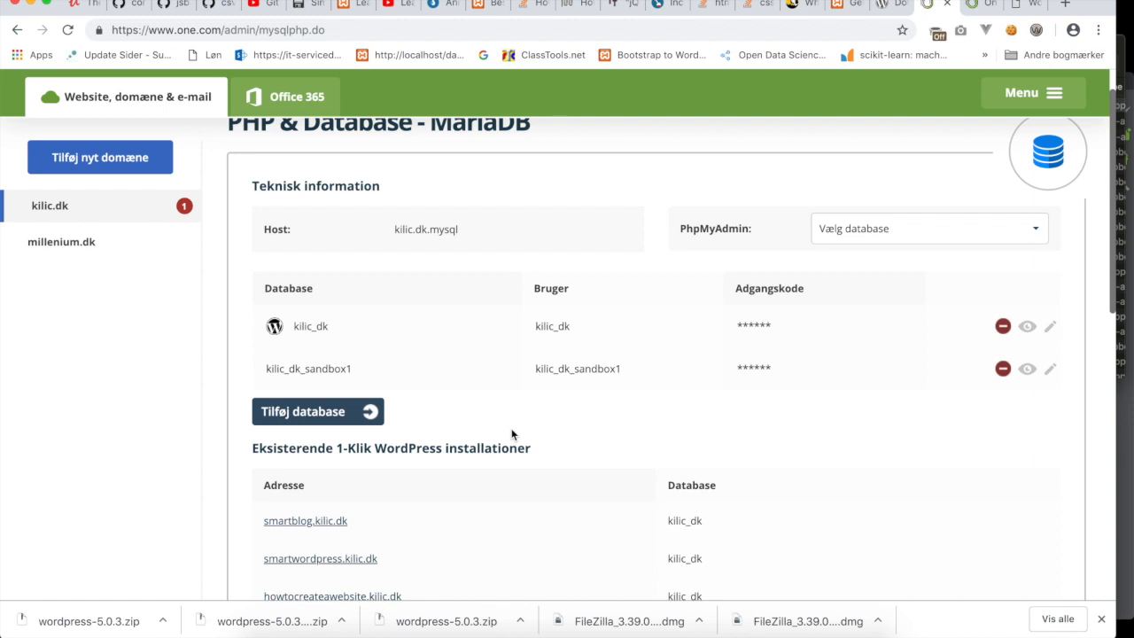
left_click_drag(460, 233, 395, 230)
right_click(409, 228)
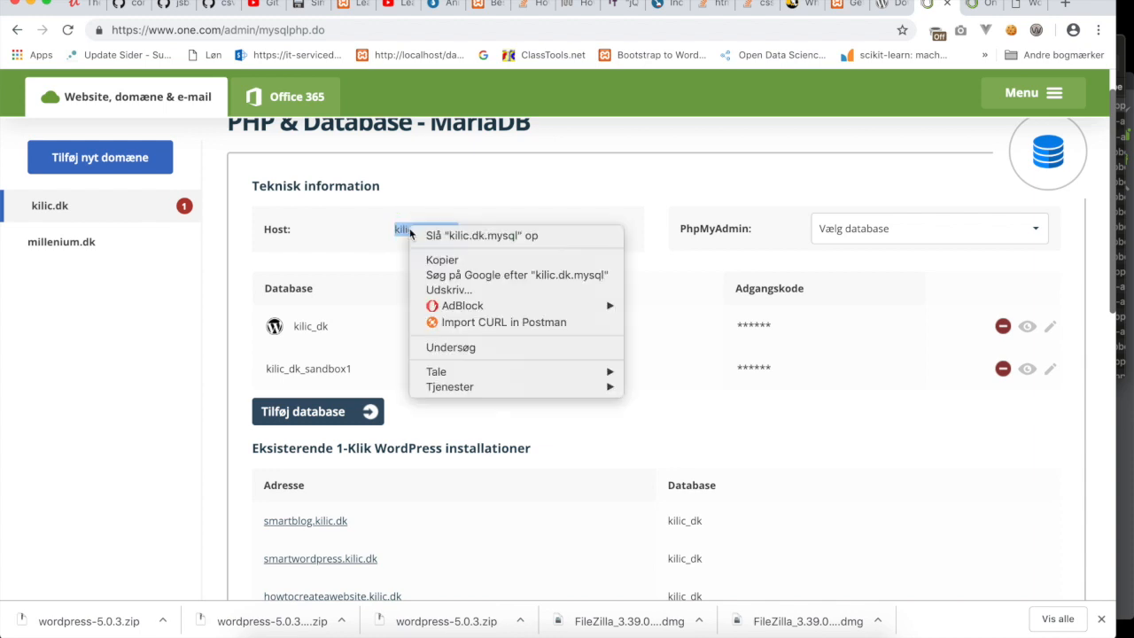
left_click(427, 257)
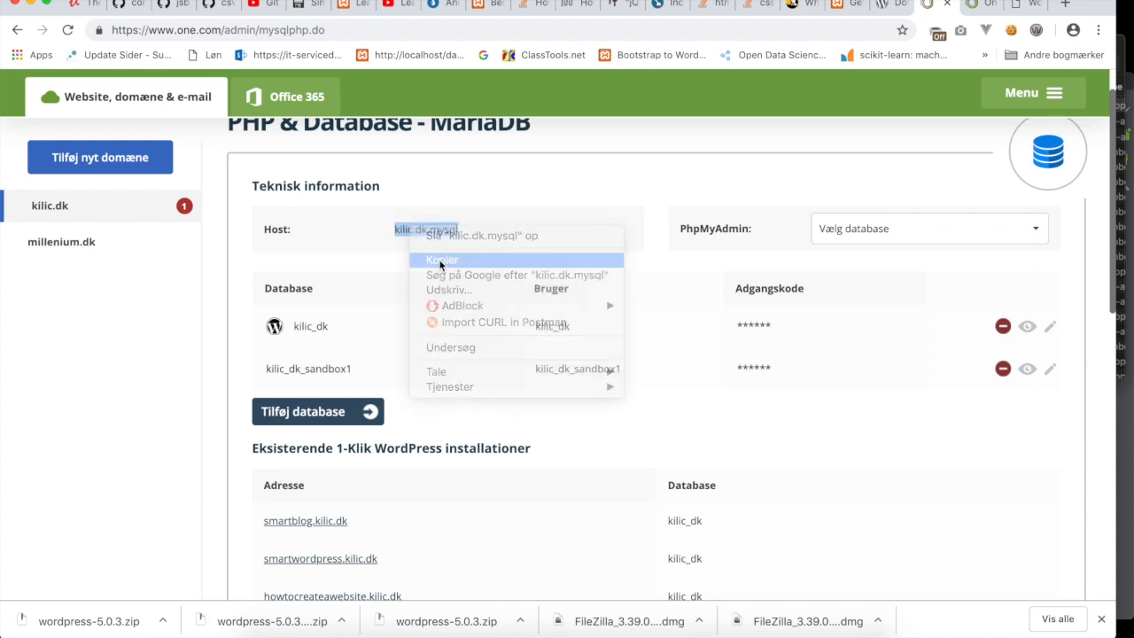
left_click(1014, 7)
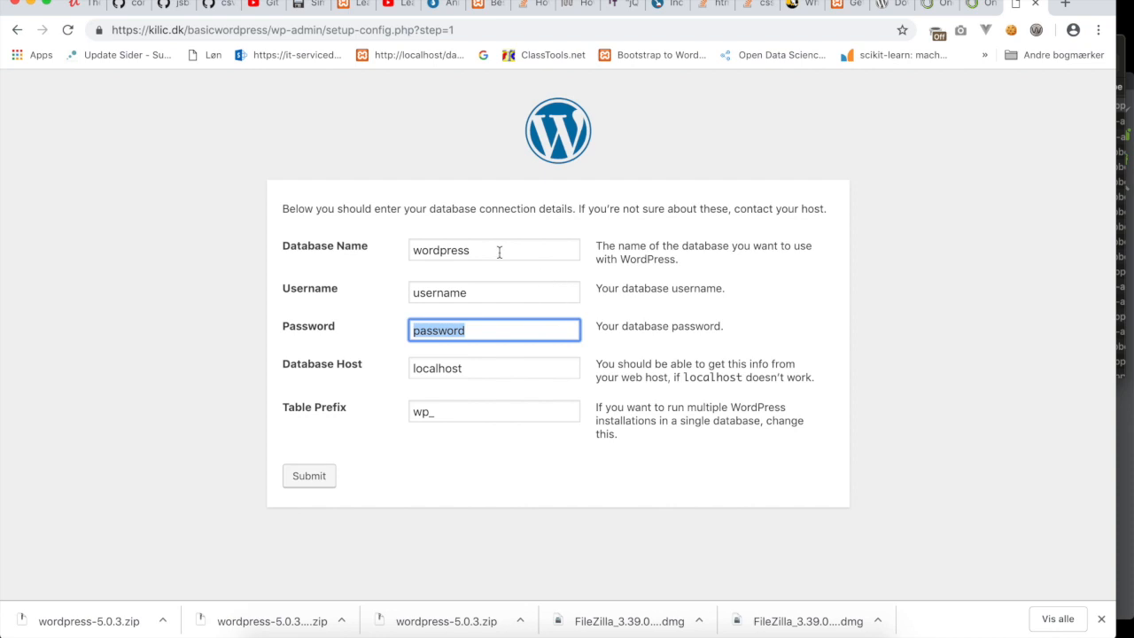
Replace localhost with the pasted kilic.dk.mysql in the Database Host field.
left_click(368, 366)
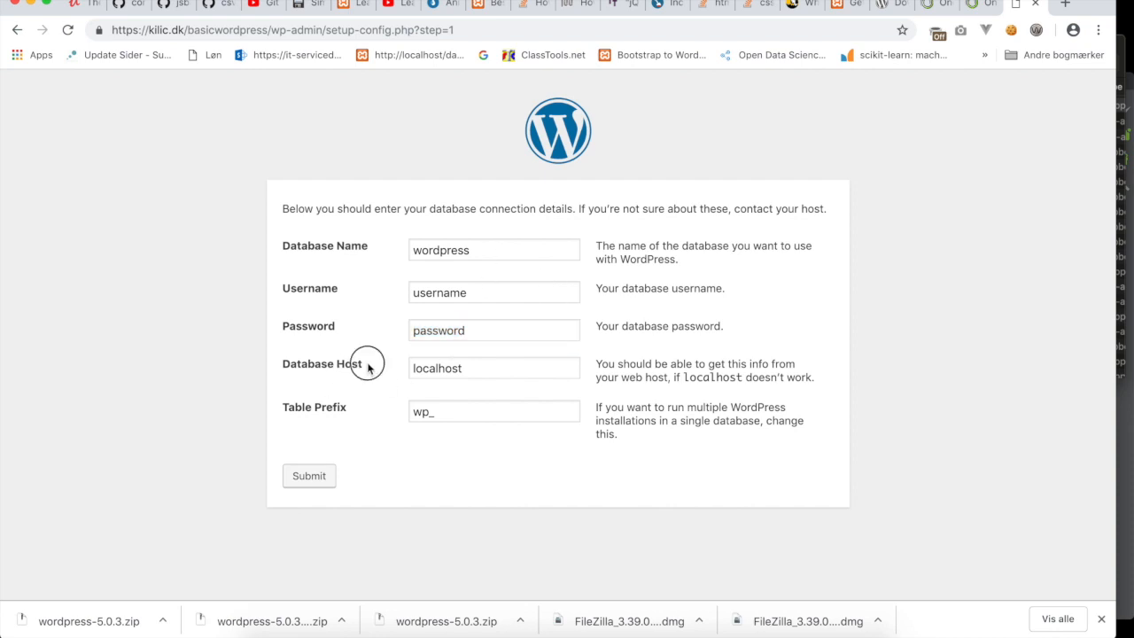
left_click_drag(470, 367, 399, 364)
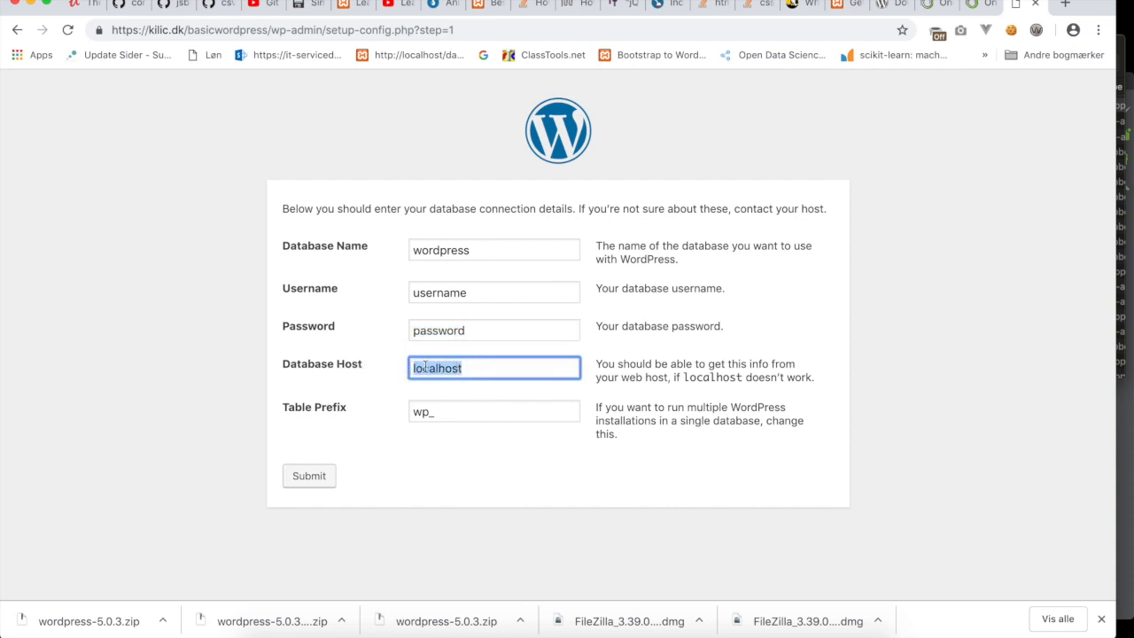
right_click(425, 366)
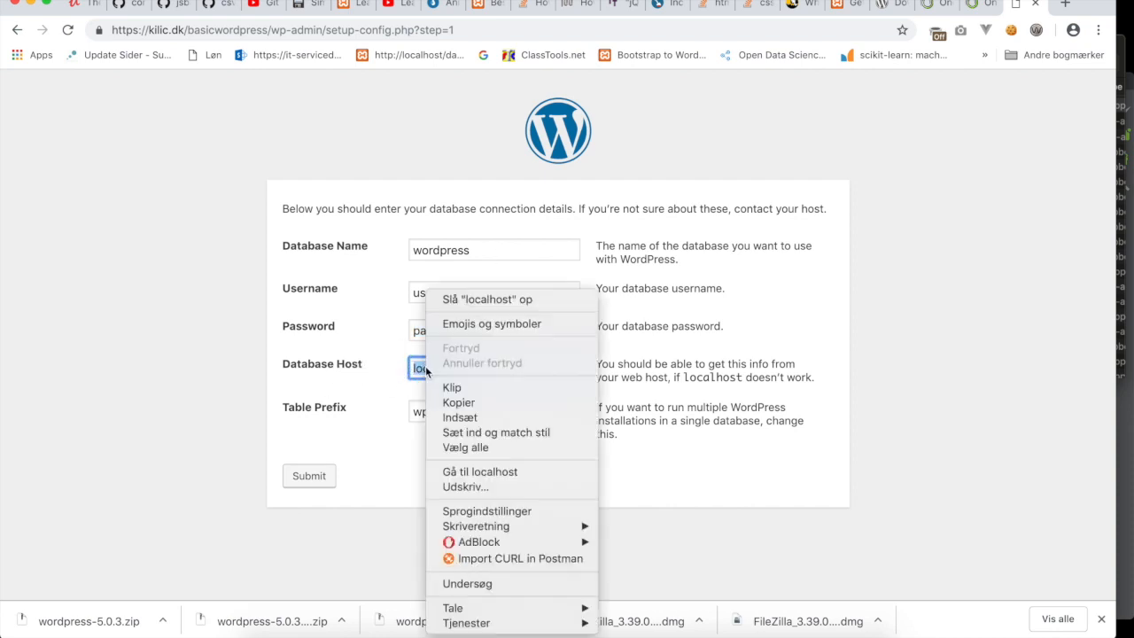
left_click(470, 417)
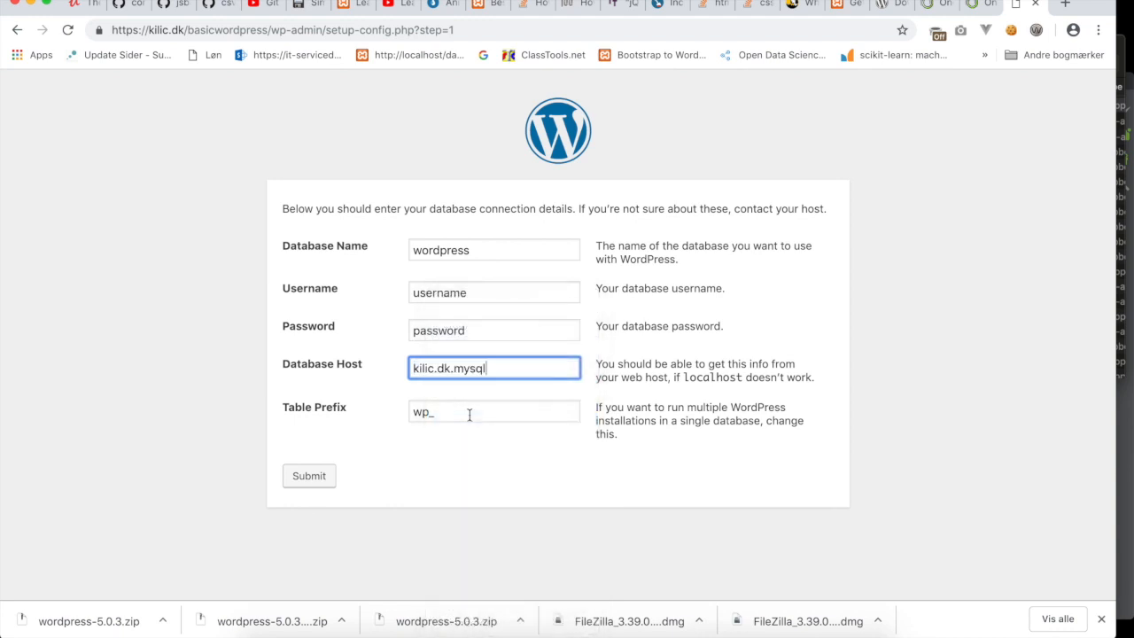
Copy the database user from one.com and paste it into the Username field.
left_click(931, 4)
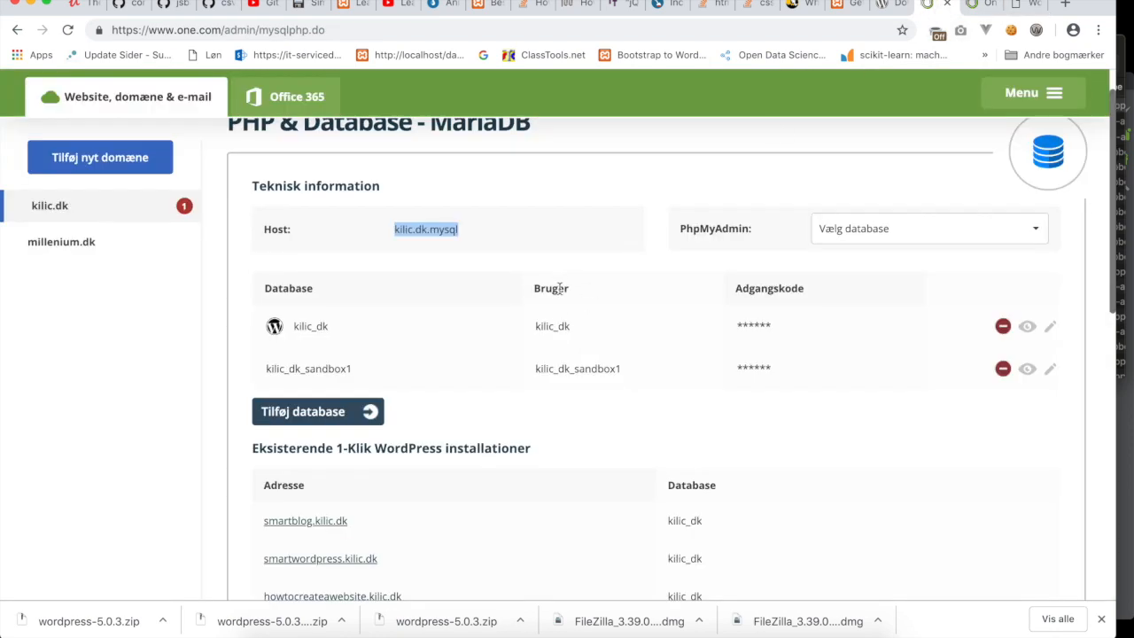
left_click_drag(572, 327, 536, 327)
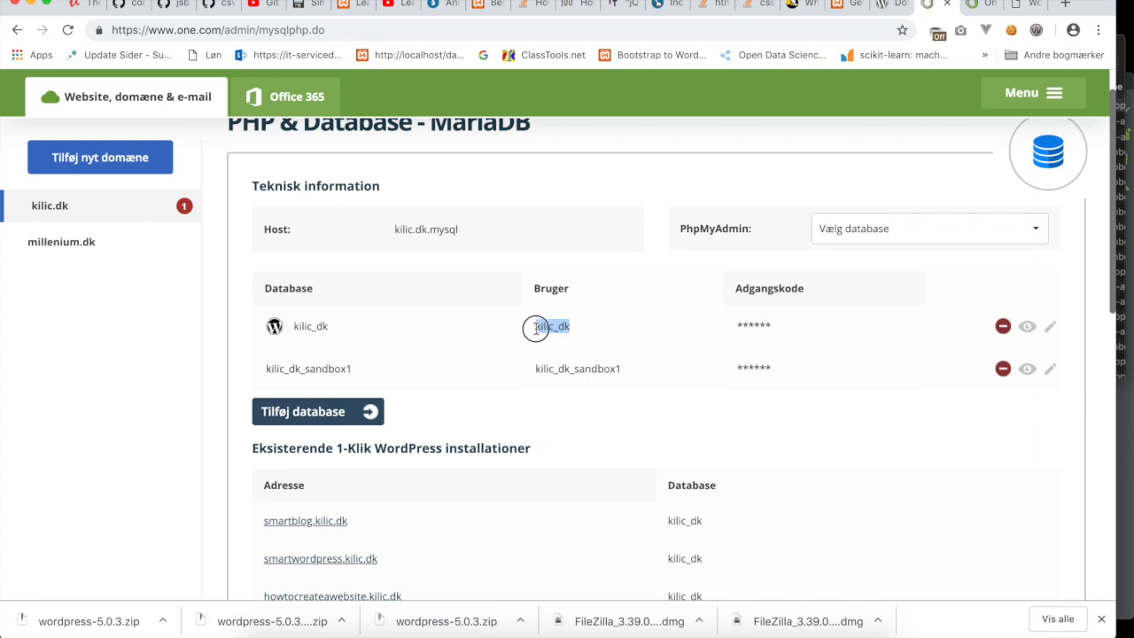
right_click(543, 329)
left_click(555, 360)
left_click(1019, 5)
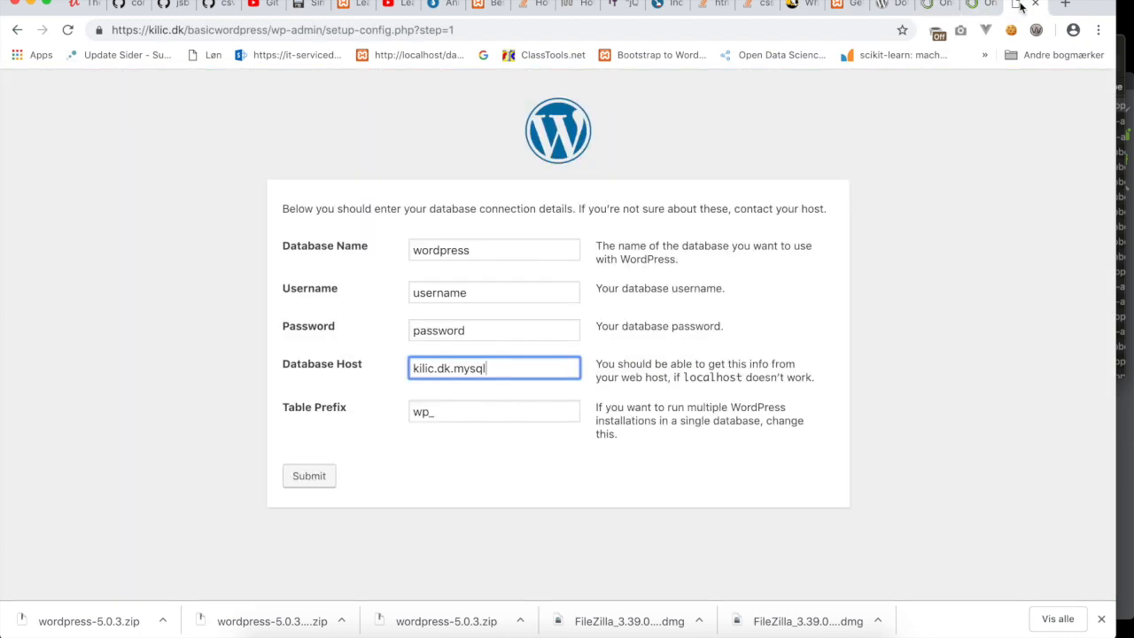
left_click_drag(488, 293, 389, 293)
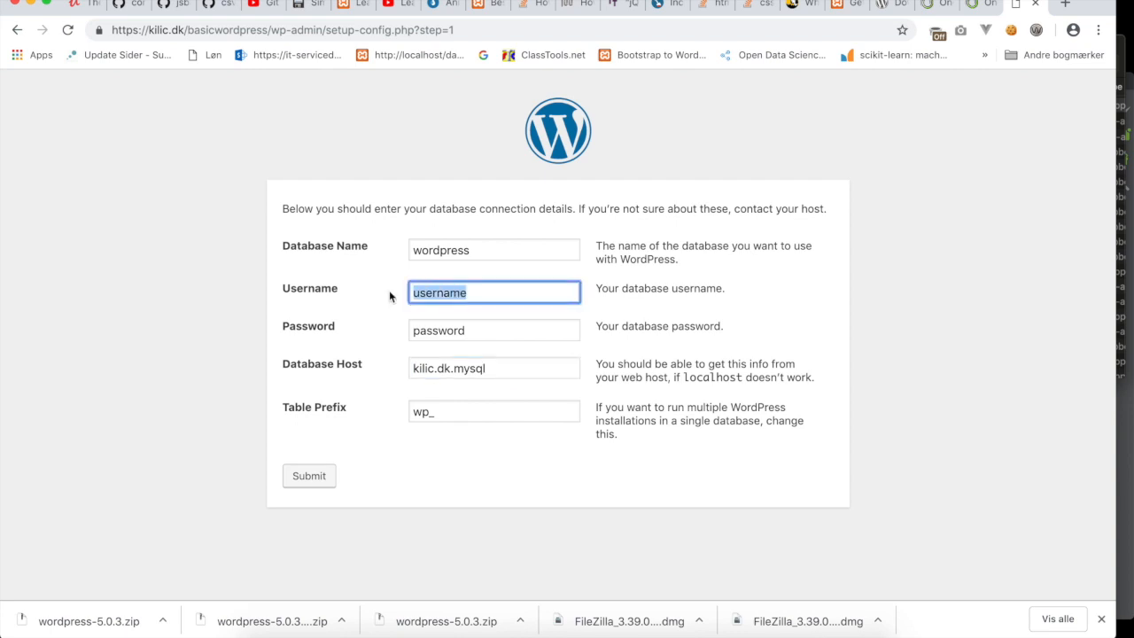
right_click(434, 294)
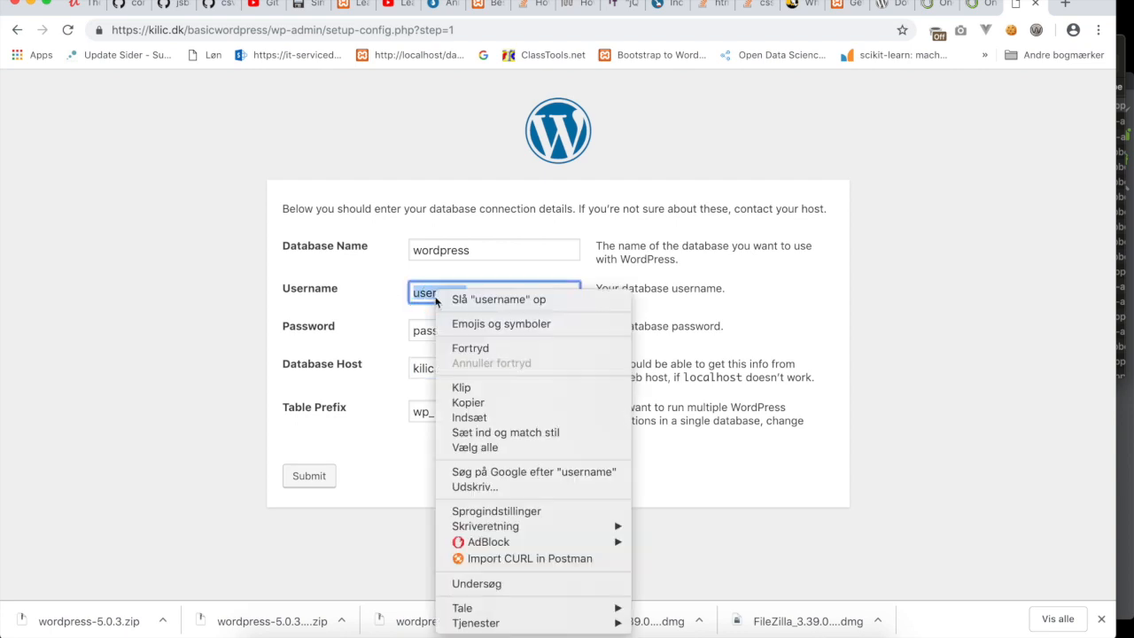
left_click(452, 419)
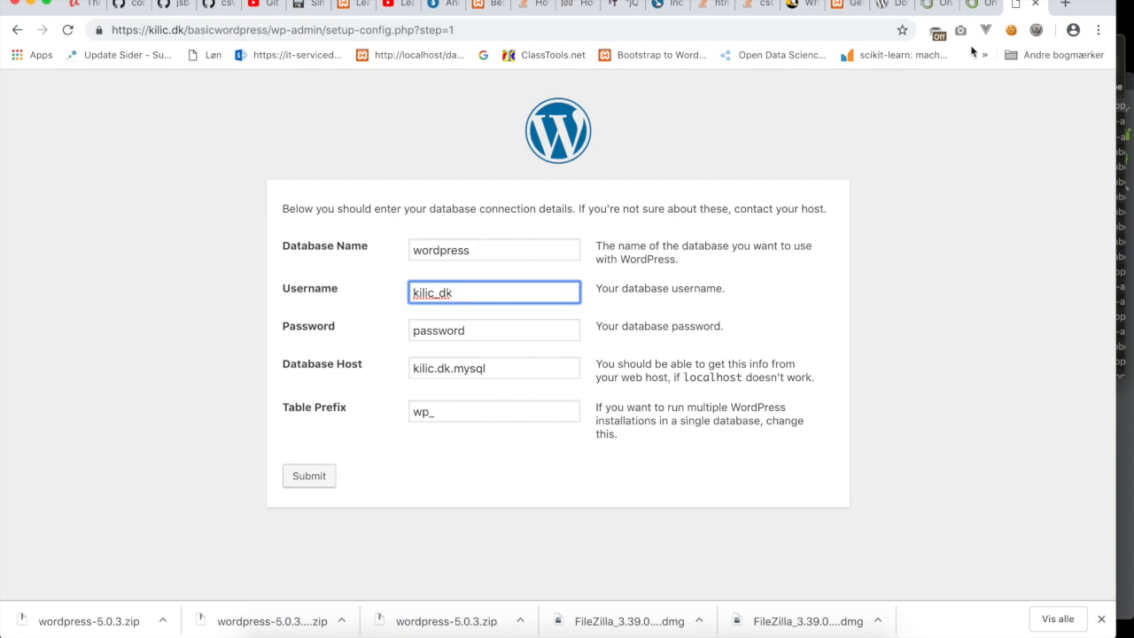
left_click(928, 9)
scroll(535, 403, "down", 1)
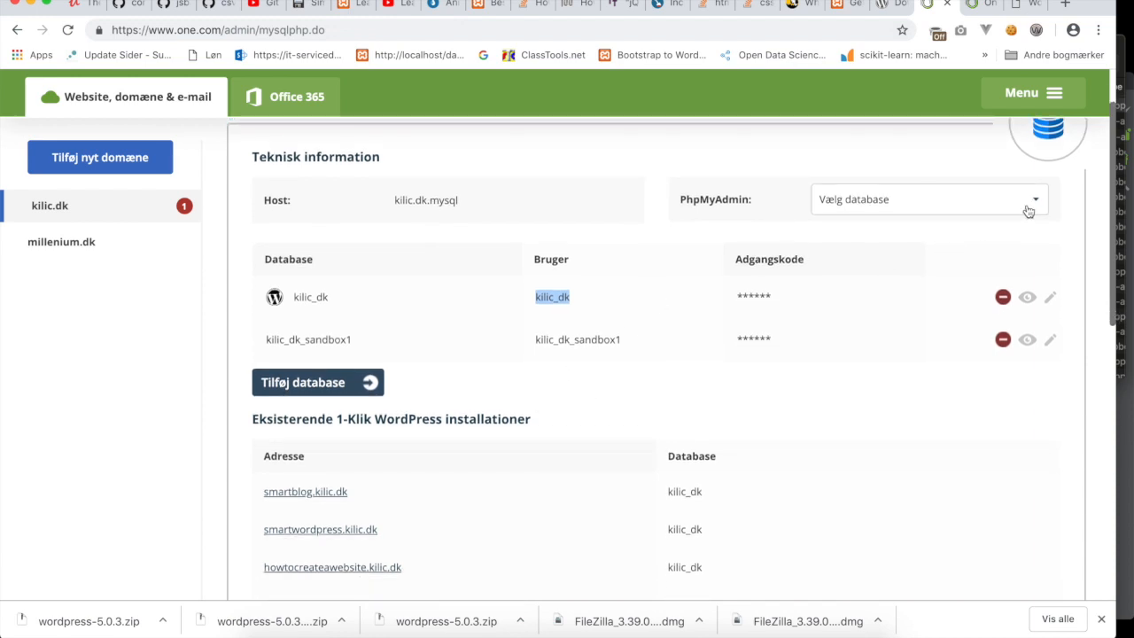
Copy the first database's name from one.com and select the default 'wordpress' Database Name.
left_click(888, 210)
left_click(876, 234)
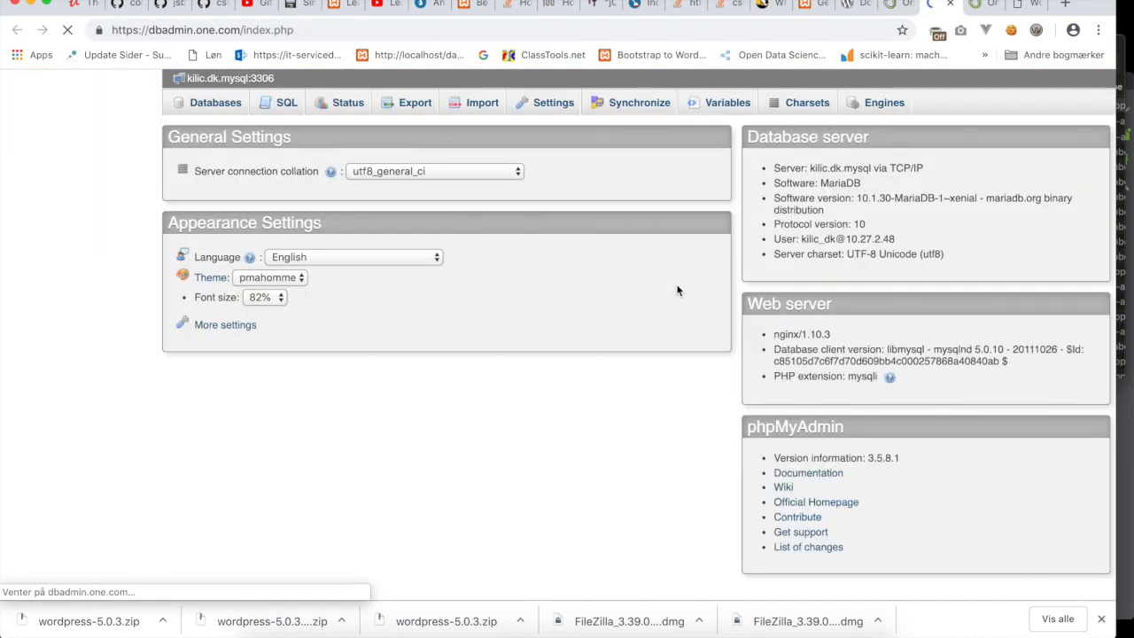
left_click(949, 6)
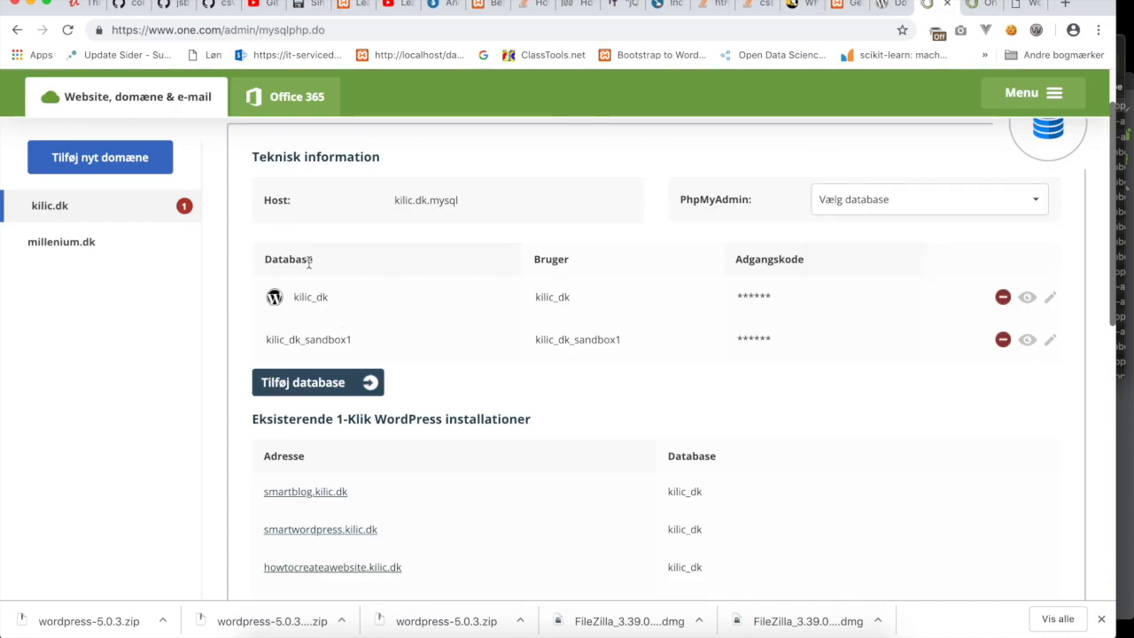
left_click_drag(330, 295, 295, 298)
right_click(307, 298)
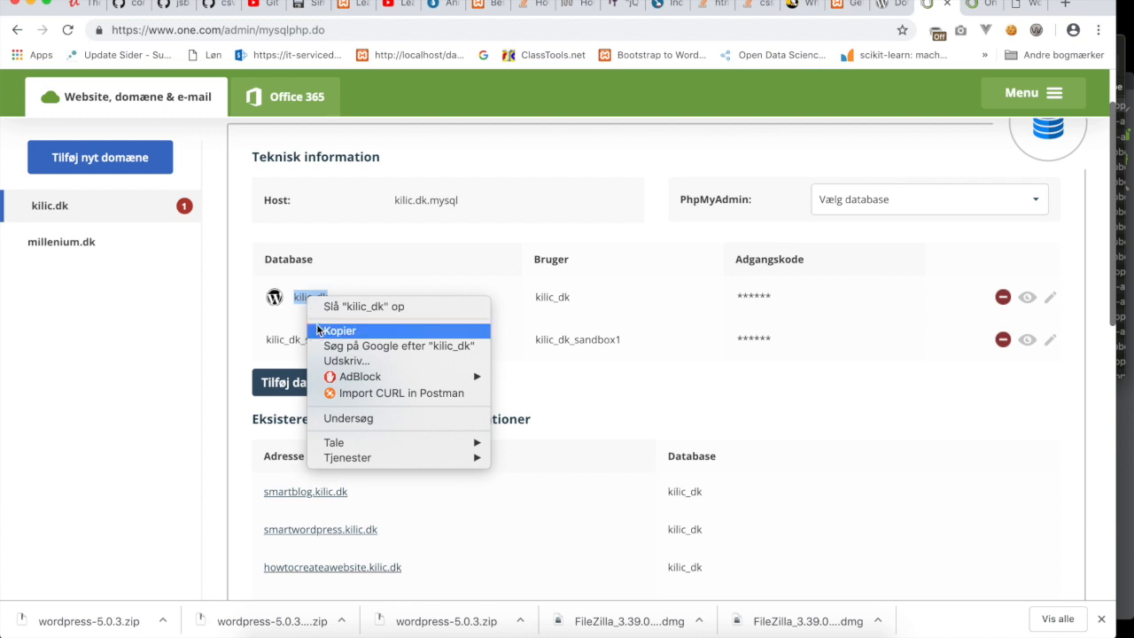
left_click(325, 328)
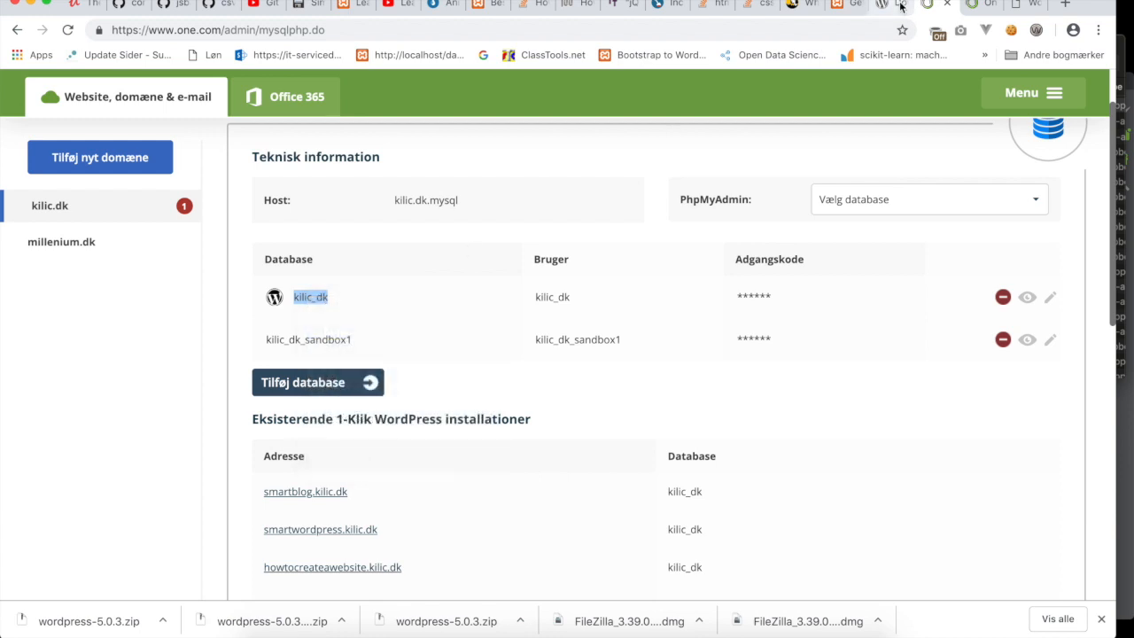
left_click(1019, 7)
left_click_drag(494, 251, 381, 254)
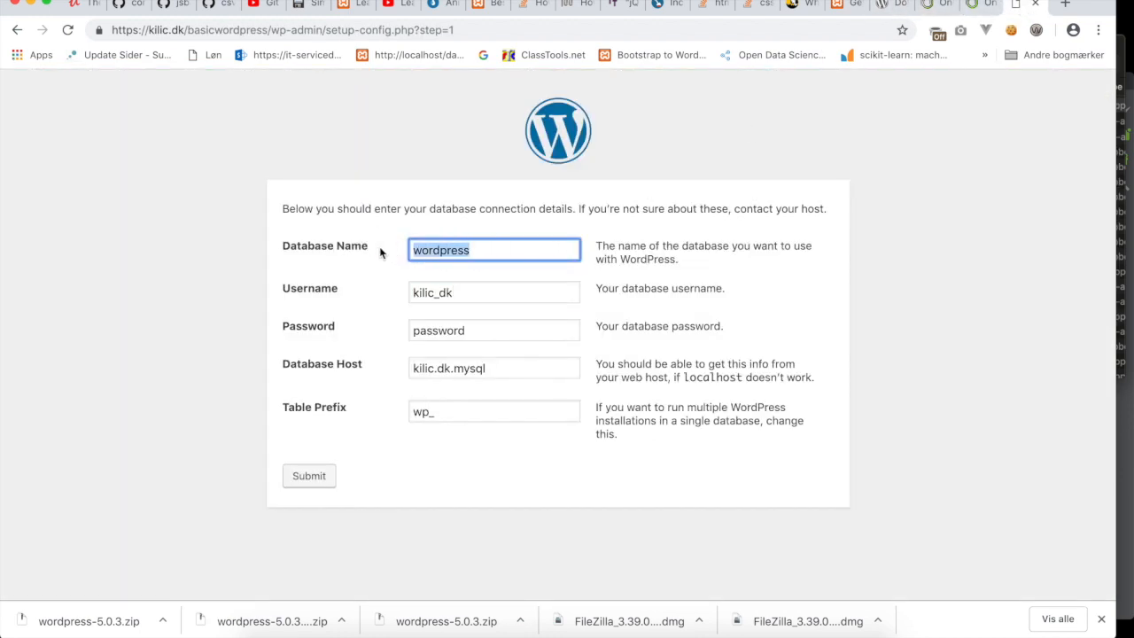
Paste kilic_dk as the Database Name and move to the Password field.
right_click(426, 252)
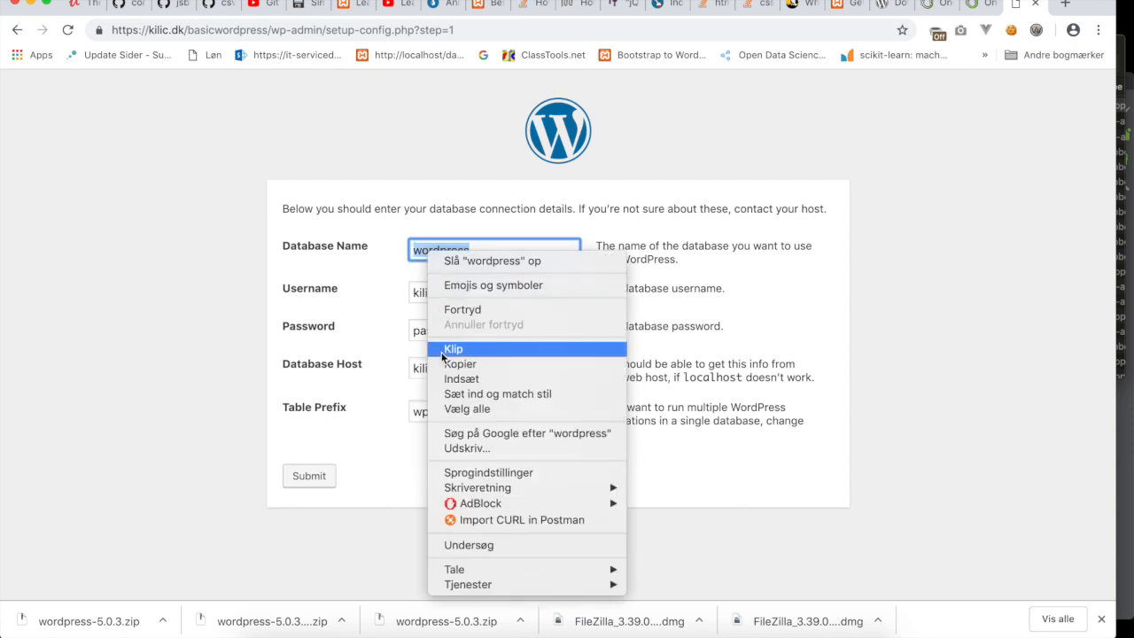
left_click(447, 379)
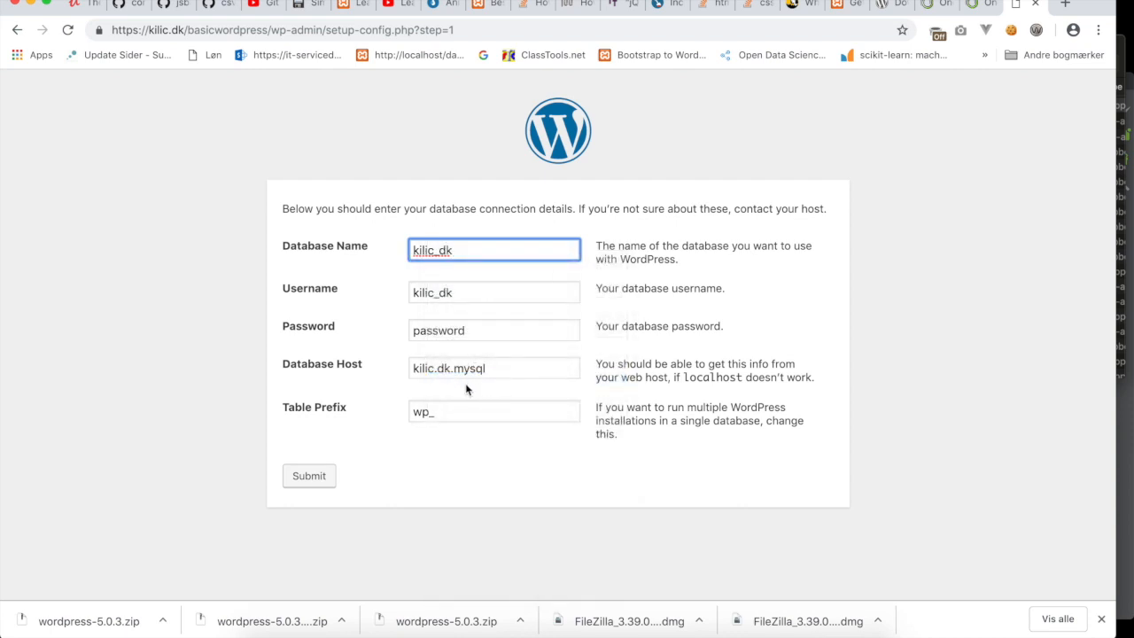
left_click(474, 331)
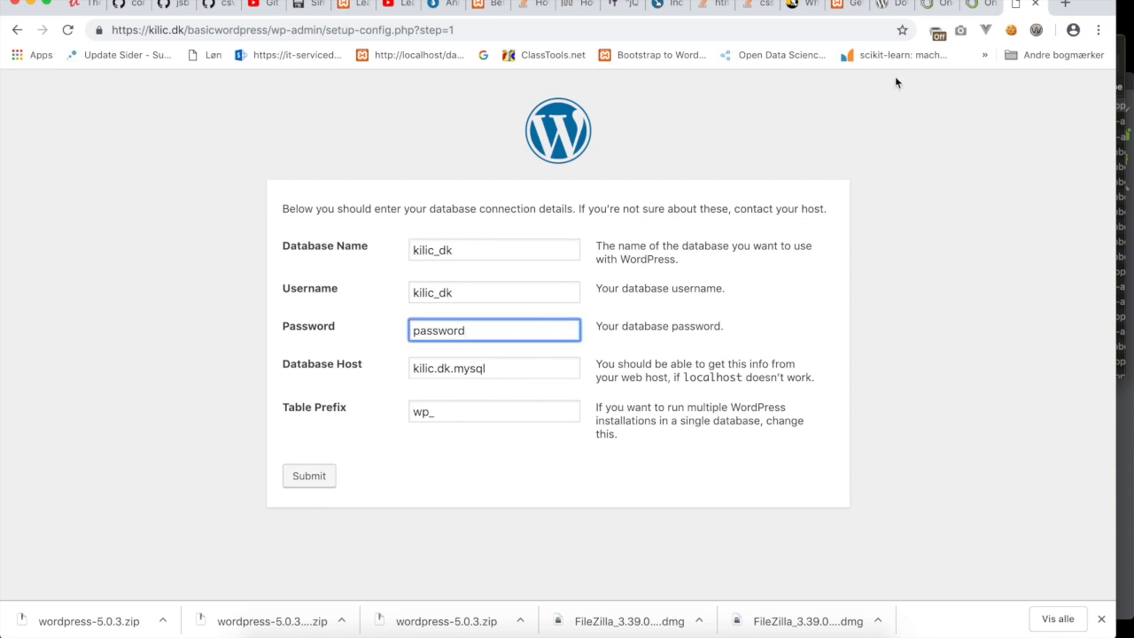
left_click(931, 4)
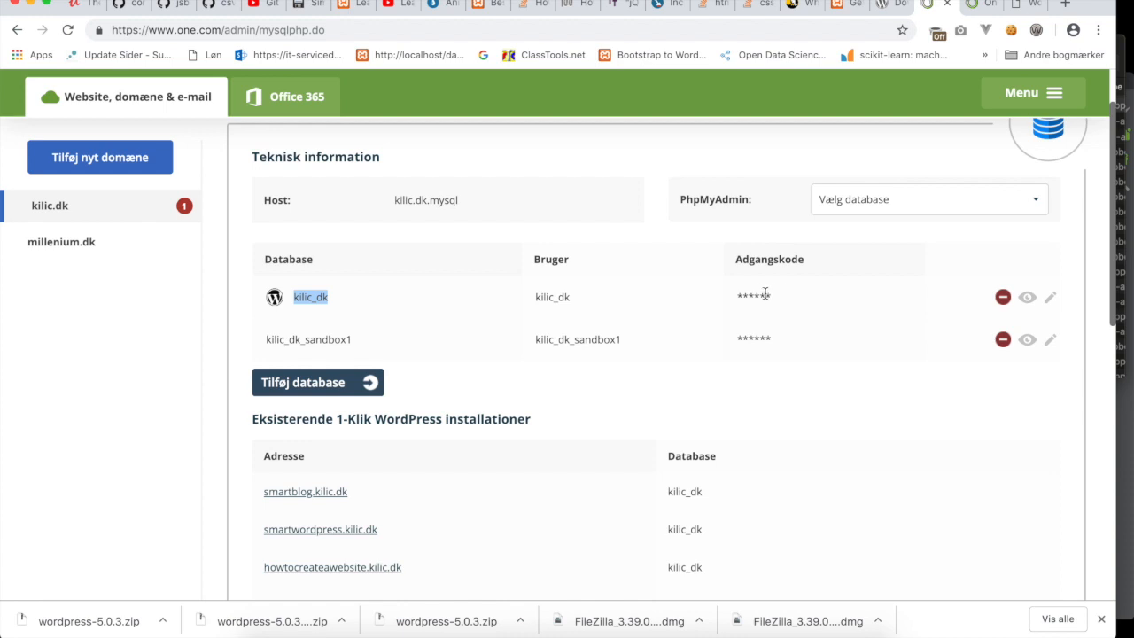
Copy the kilic_dk database password and clear the installer's Password field.
left_click(1025, 299)
left_click_drag(784, 297, 679, 293)
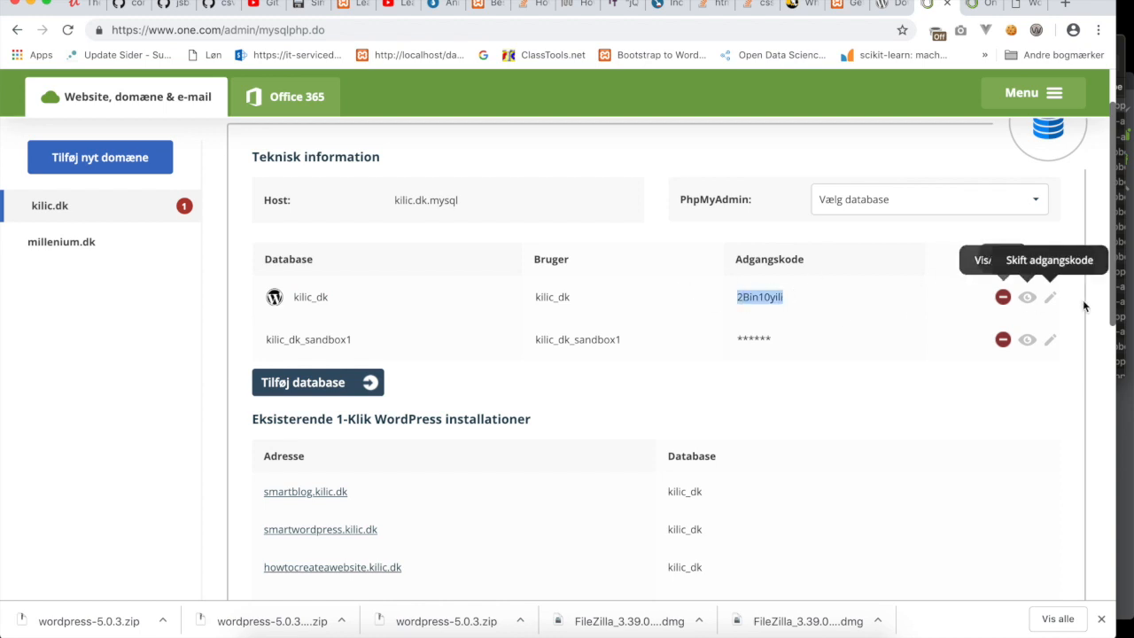
left_click(1030, 299)
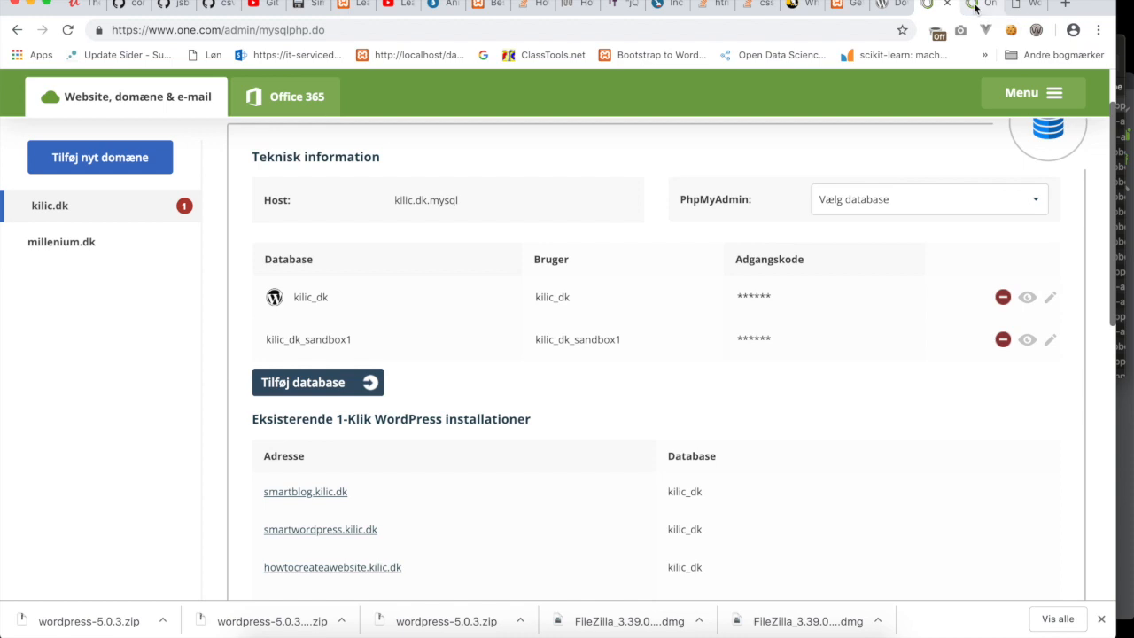
left_click(1016, 9)
left_click(486, 331)
left_click_drag(485, 331, 354, 331)
key("BackSpace")
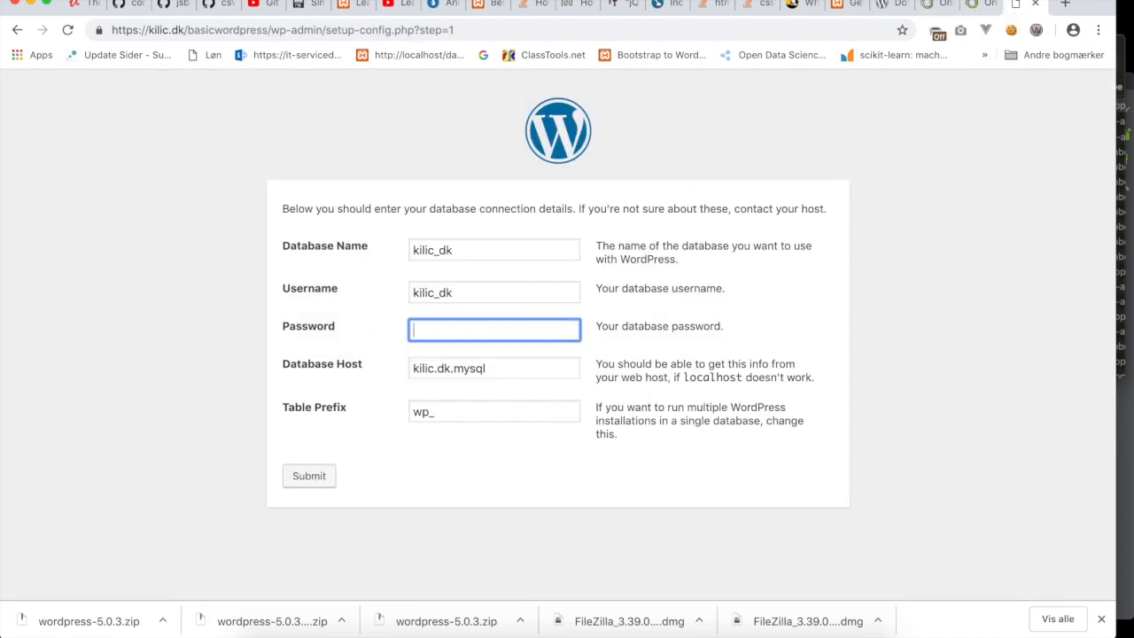
Paste the database password, set table prefix to basicwp_, and submit the details.
right_click(424, 334)
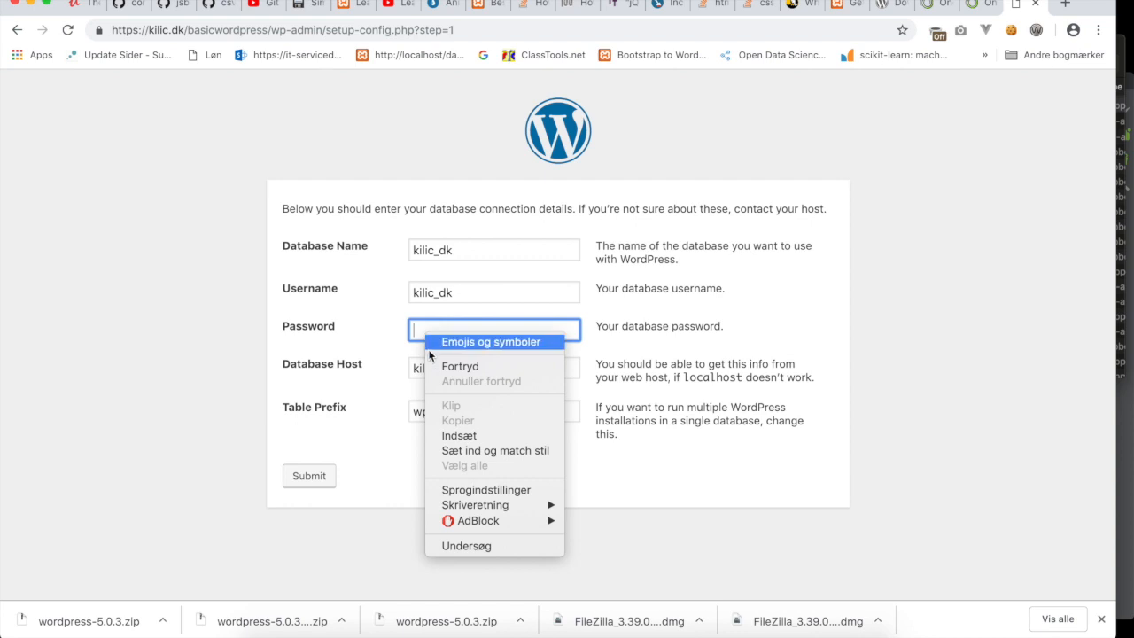
left_click(449, 433)
left_click(454, 413)
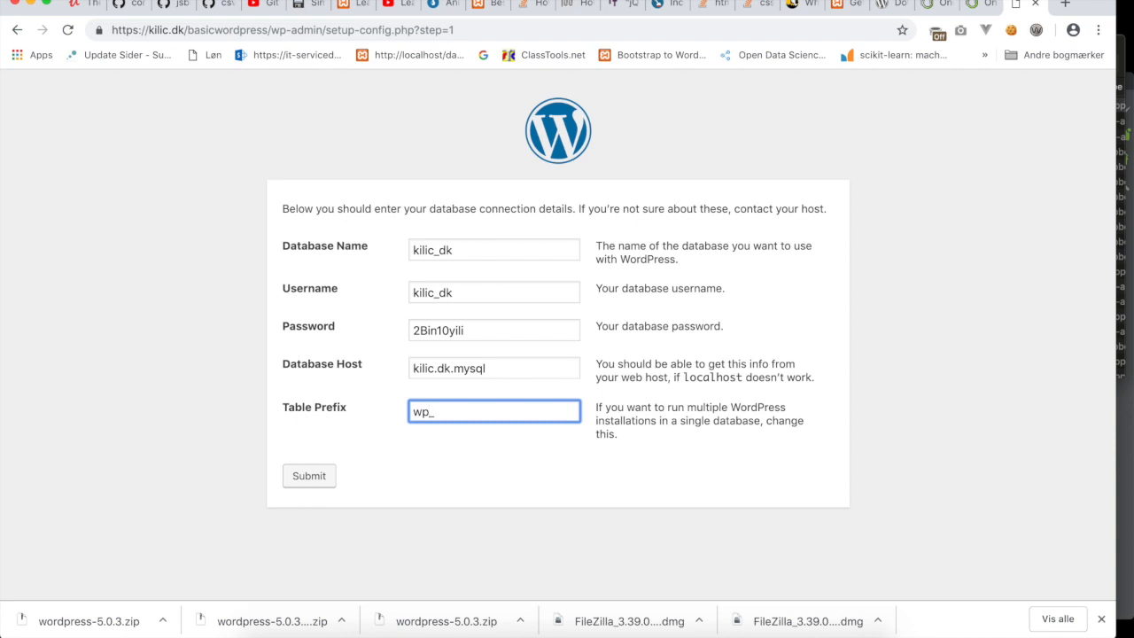
type("basic")
left_click(309, 476)
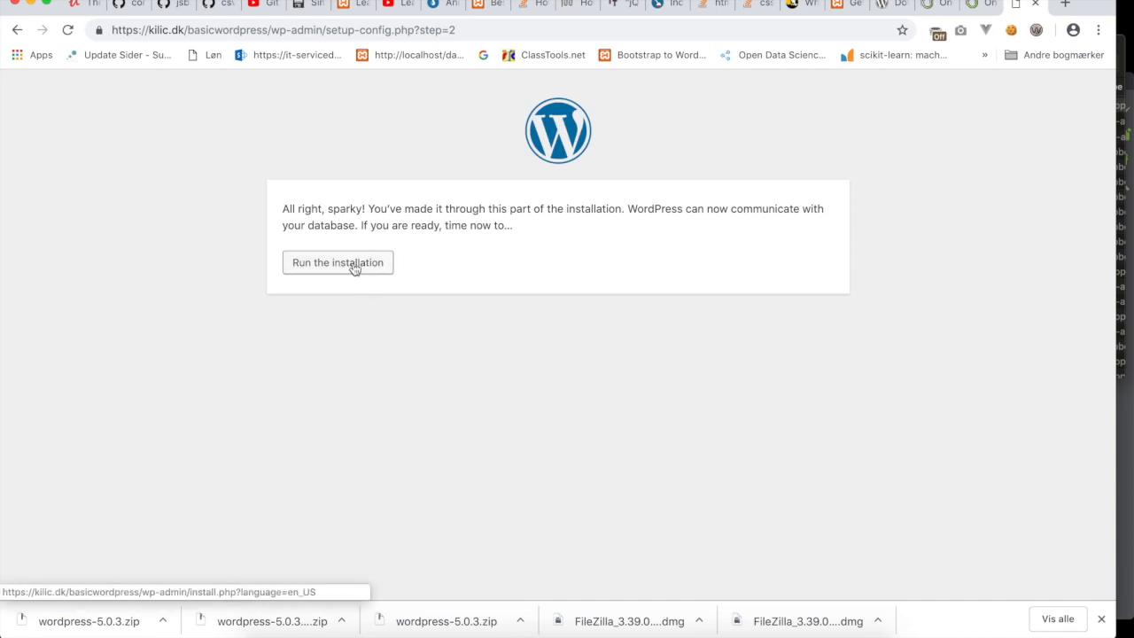
Run the installation, enter site title 'Basic WordPress' and an admin username, keeping the generated password.
left_click(354, 268)
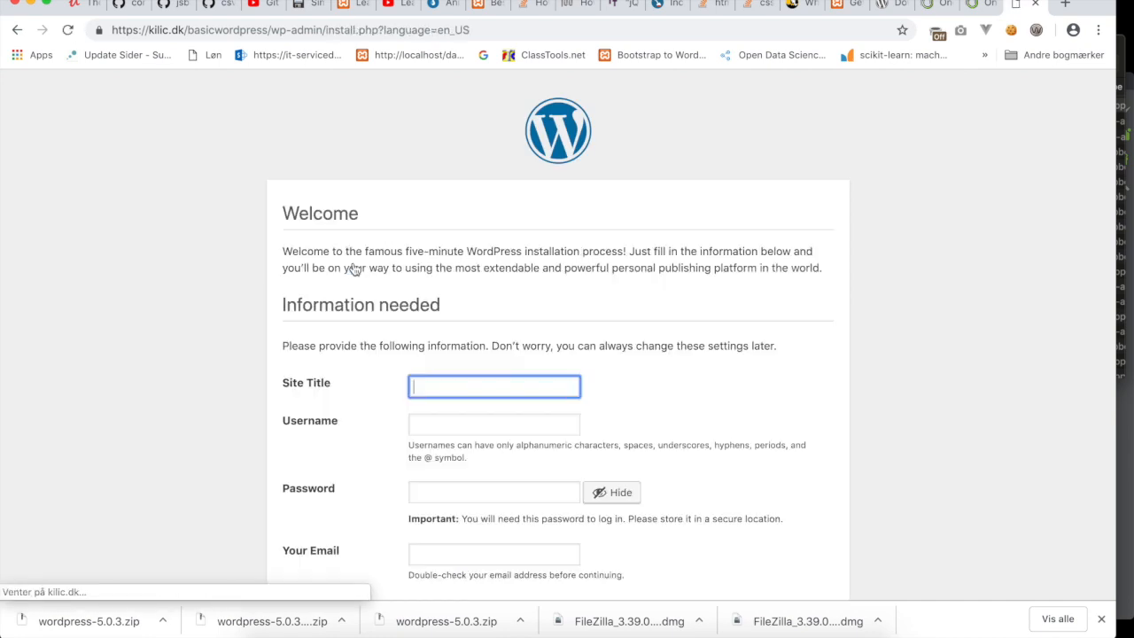
scroll(483, 332, "down", 2)
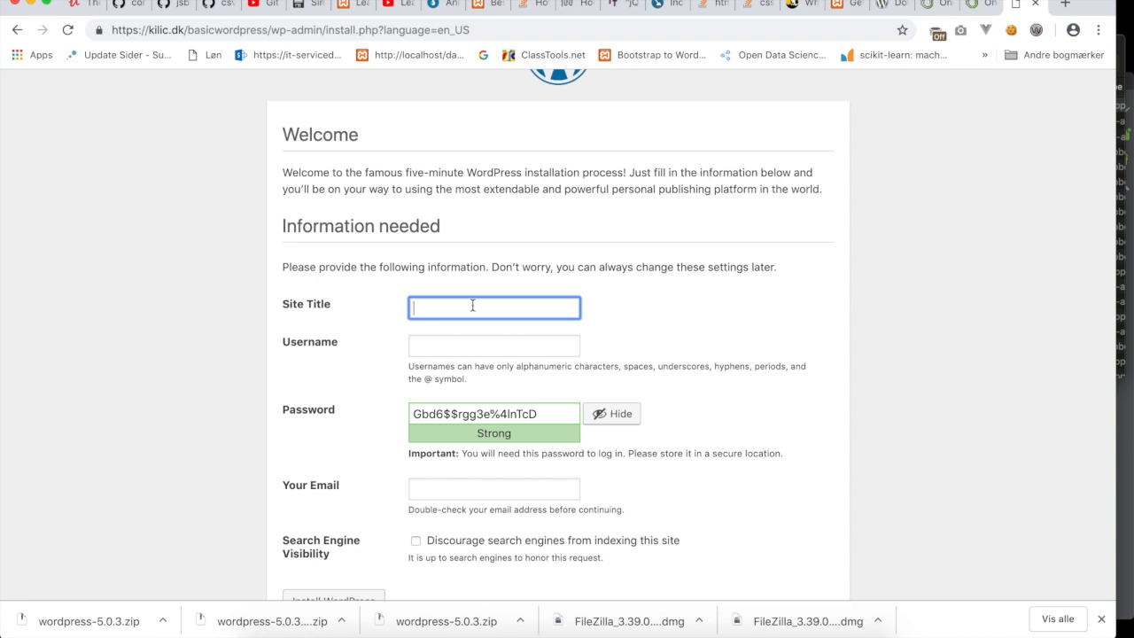
type("Basic WordPress")
left_click(457, 343)
type("mkilic")
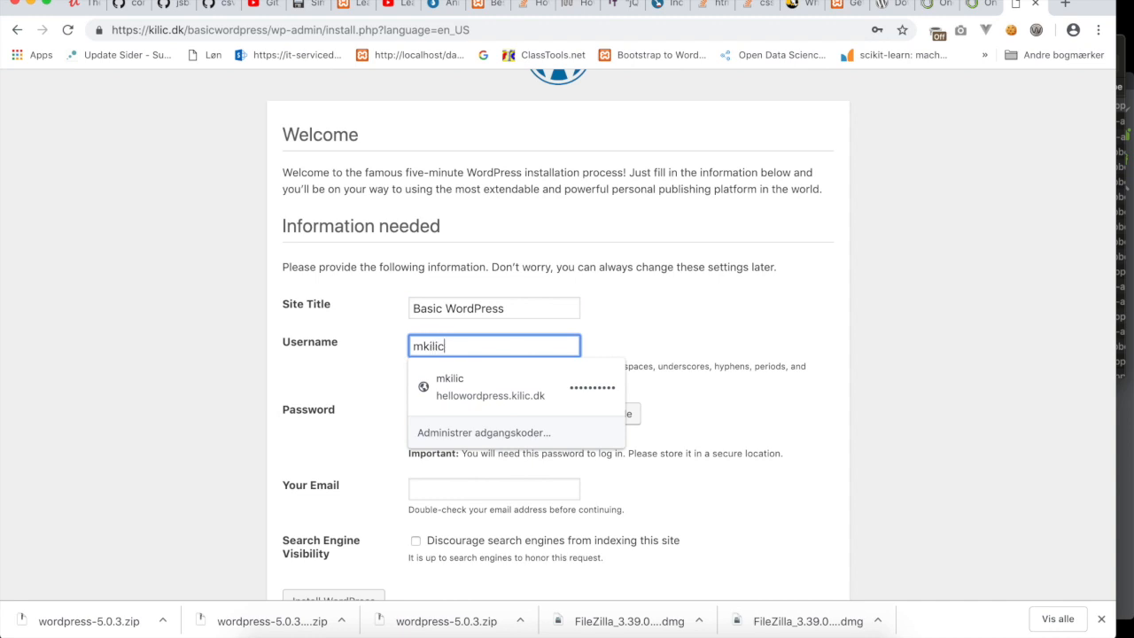
key("Tab")
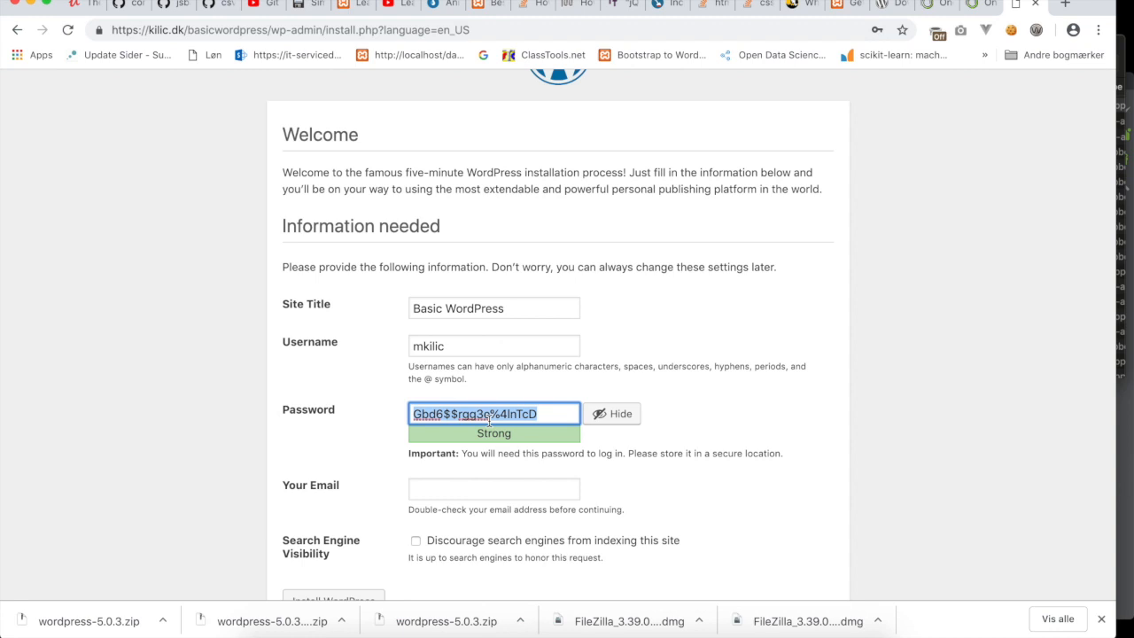
type("2")
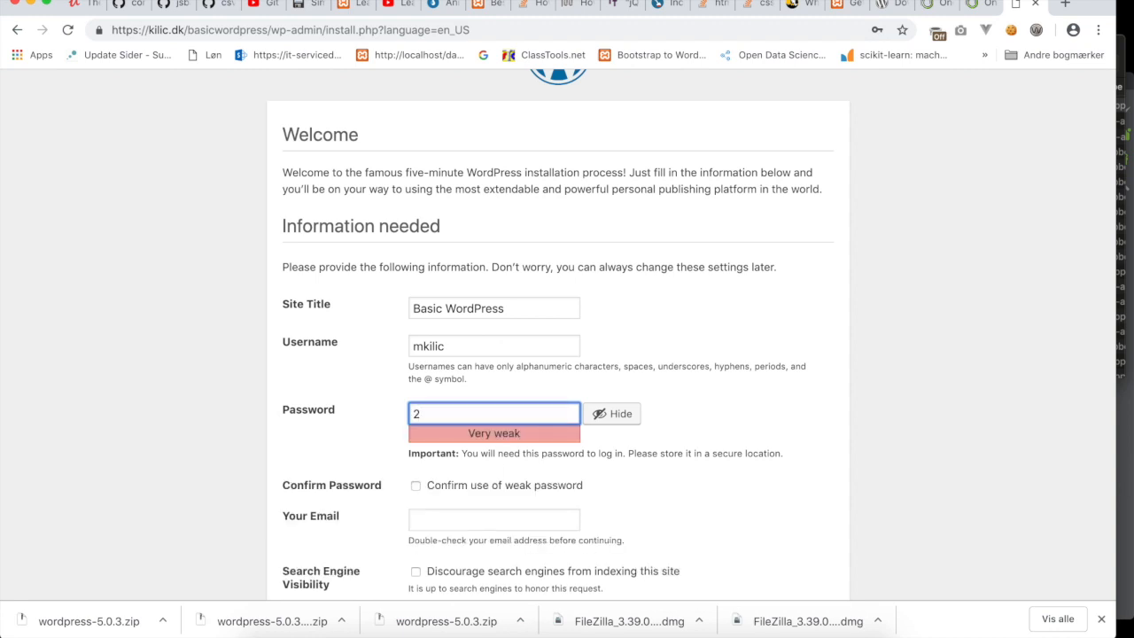
key("super+z")
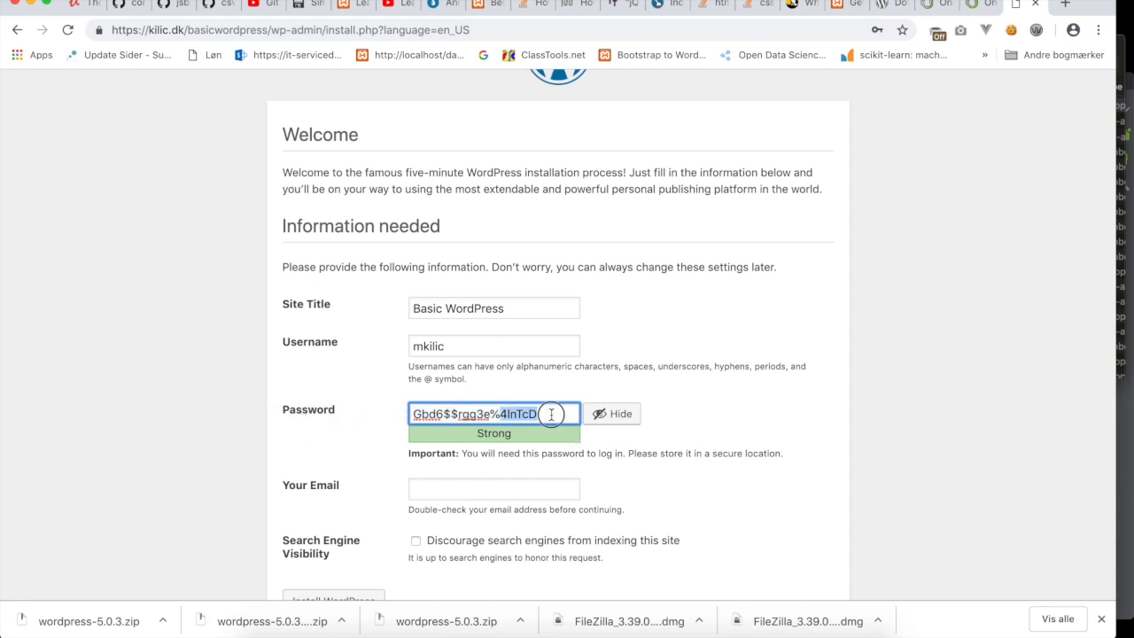
scroll(416, 426, "down", 1)
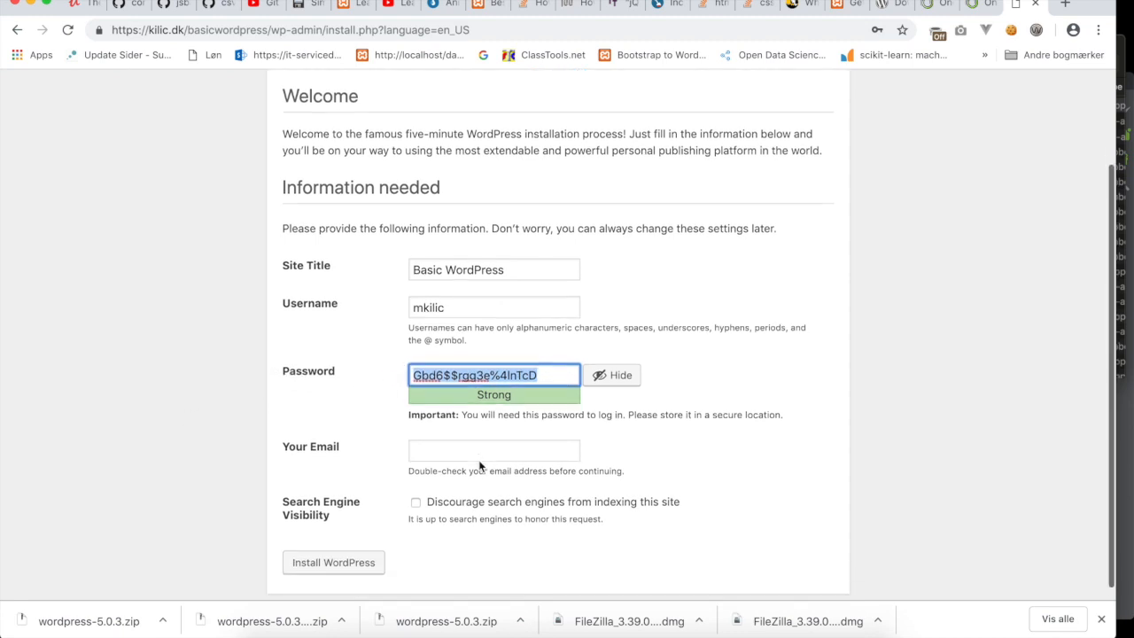
Enter the admin e-mail address and install WordPress.
left_click(450, 438)
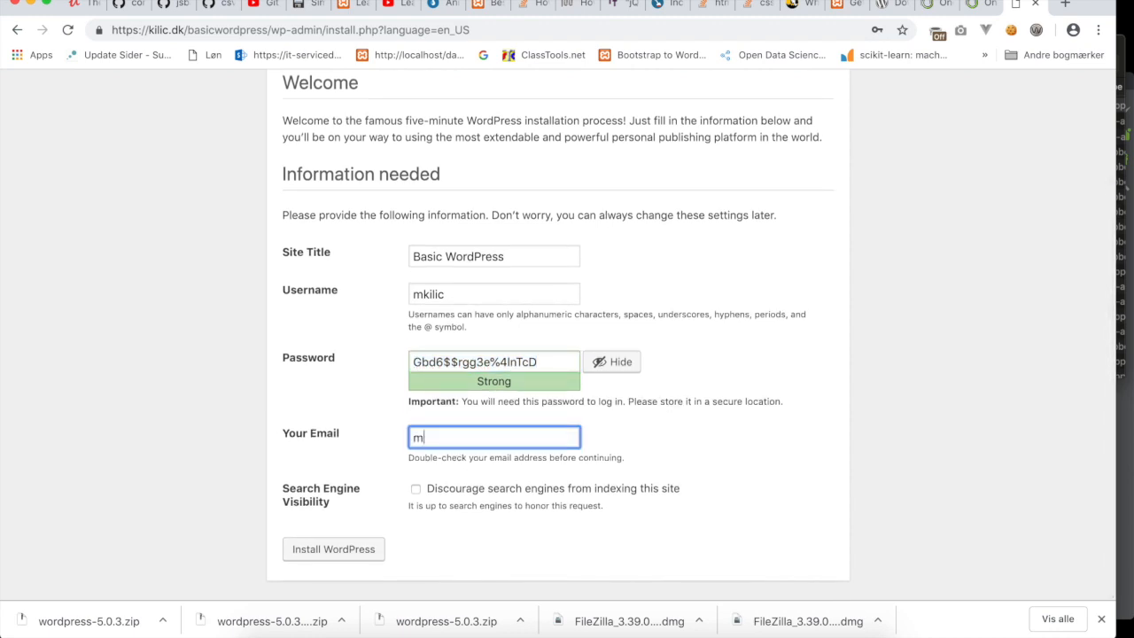
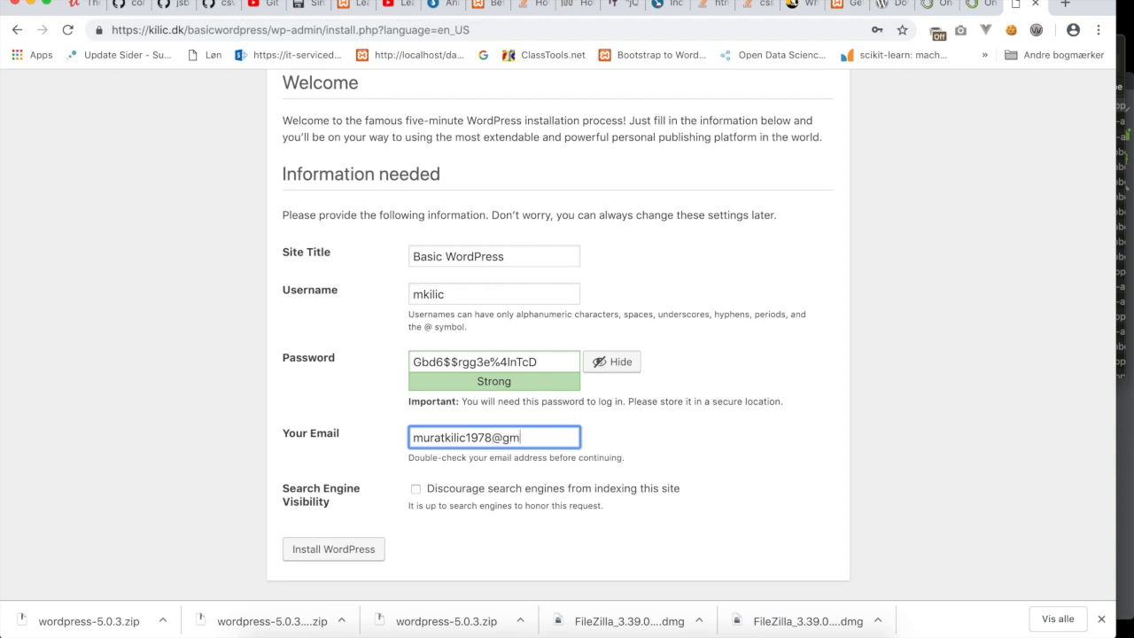
left_click_drag(567, 437, 380, 440)
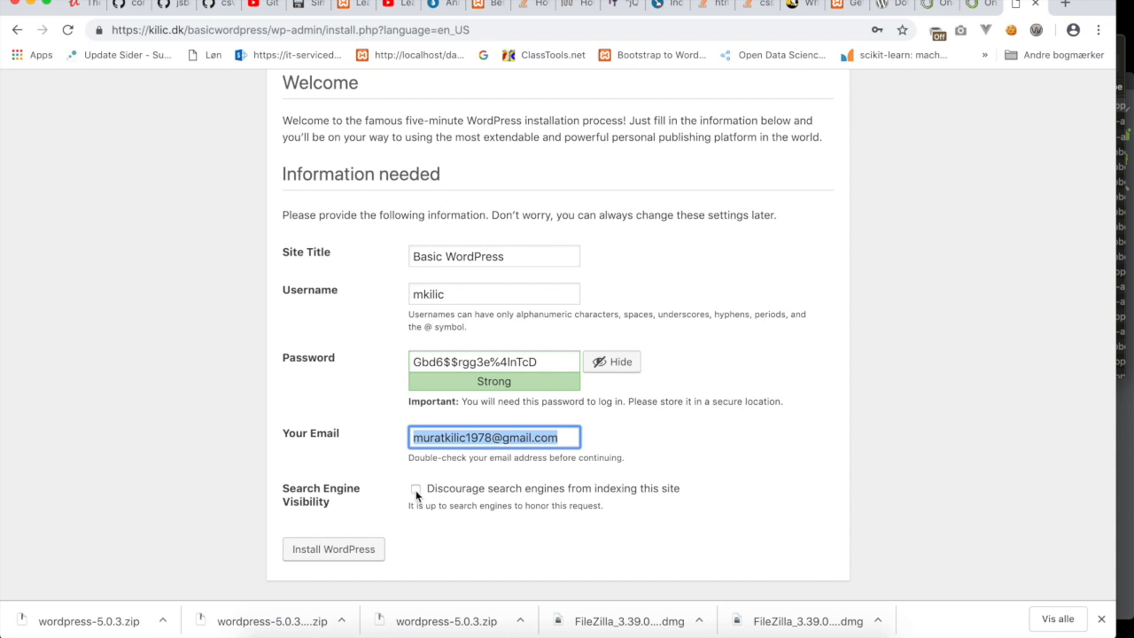
left_click(349, 554)
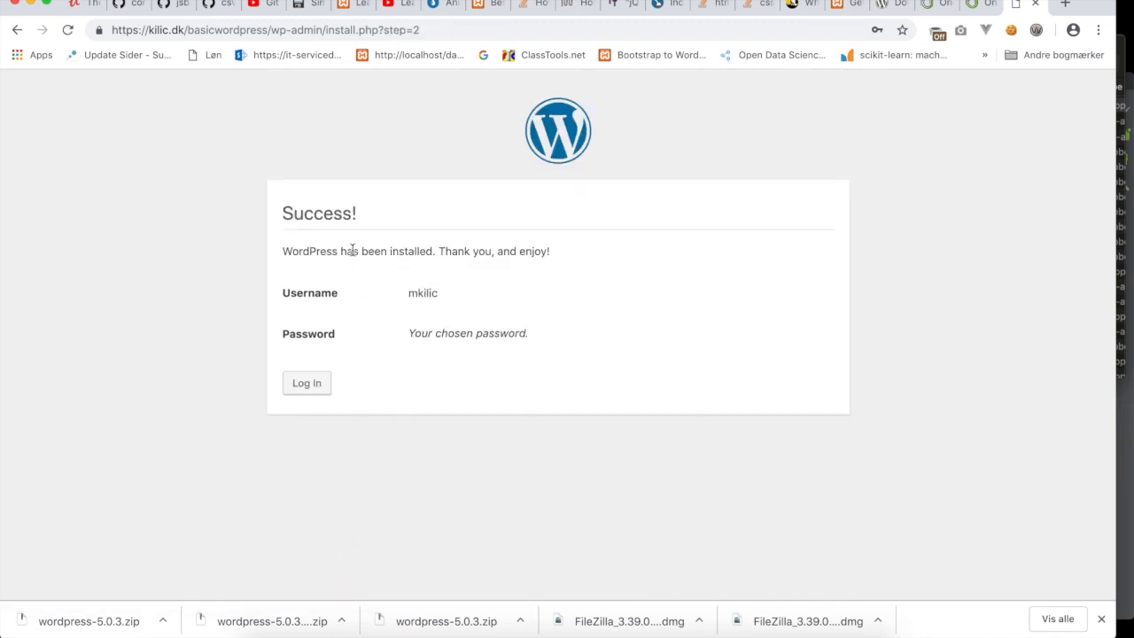
On the WordPress login page, enter the admin username and paste the admin password.
left_click(306, 393)
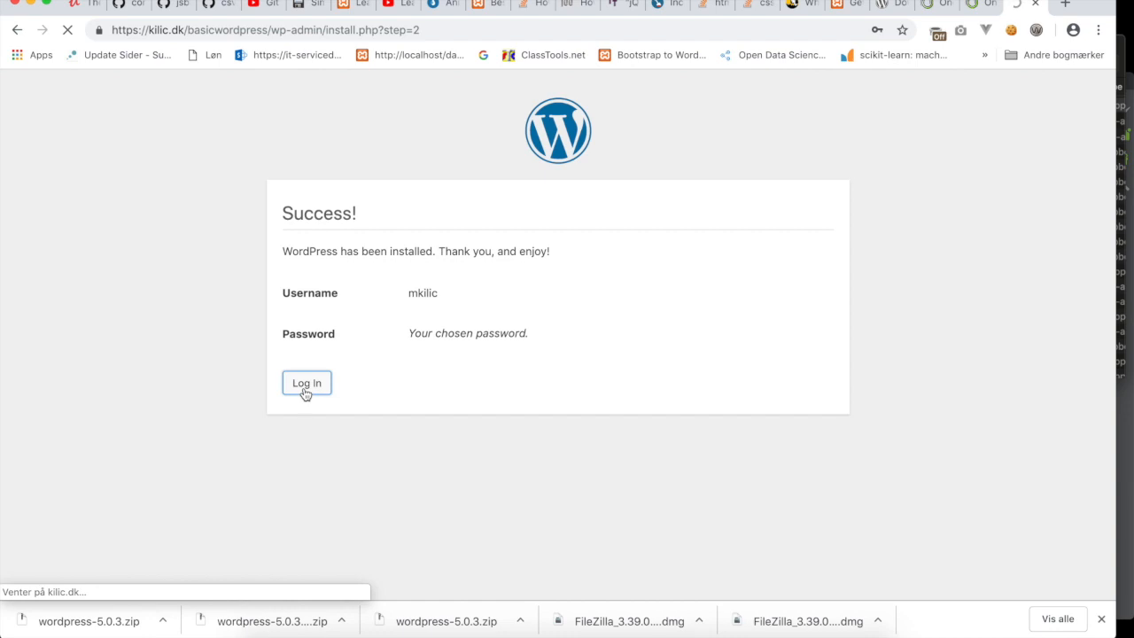
type("mkilic")
left_click(819, 251)
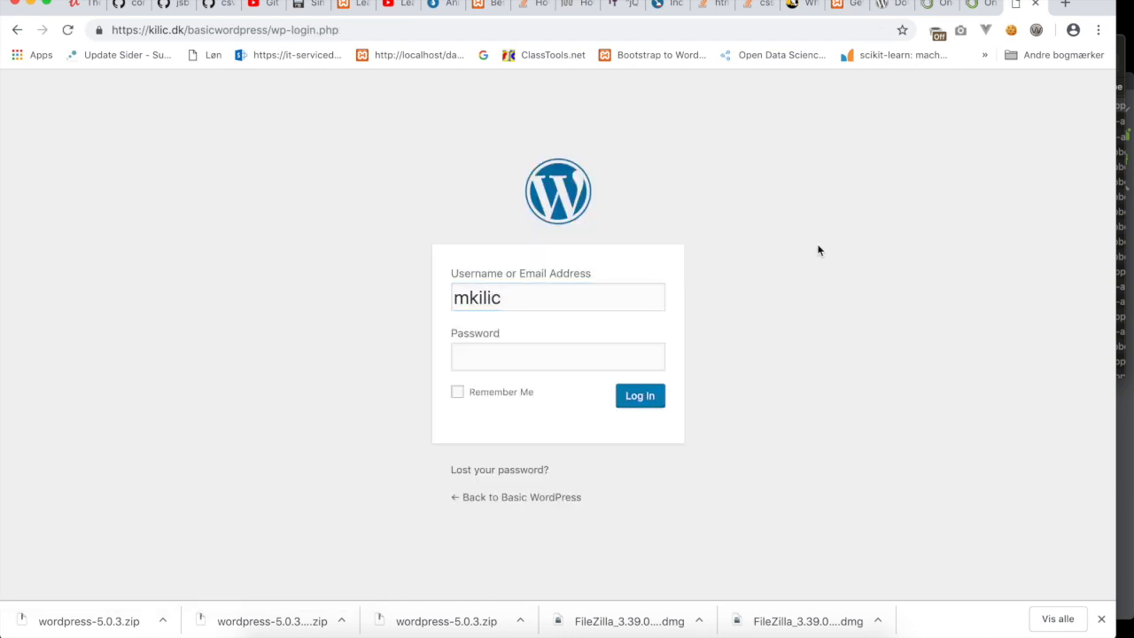
left_click(554, 355)
right_click(529, 370)
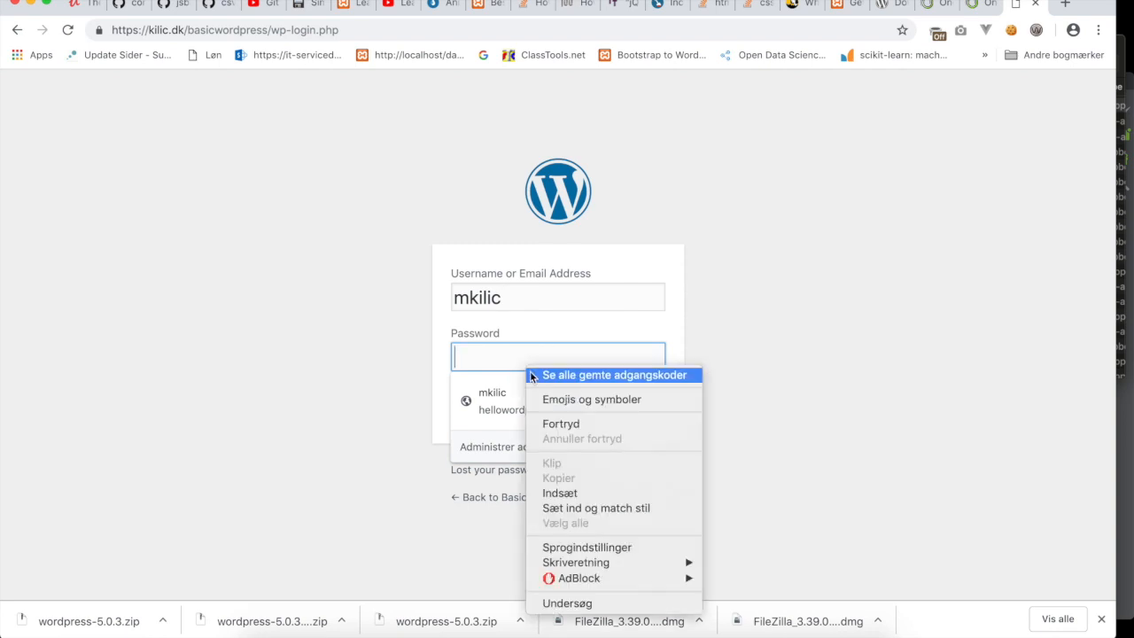
left_click(551, 491)
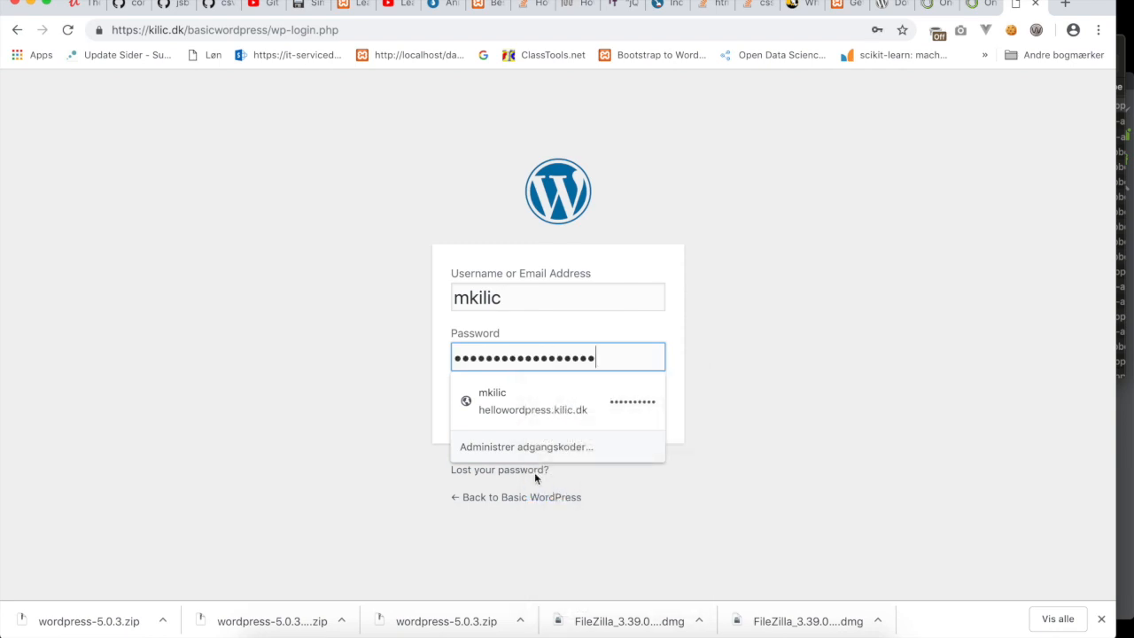
Log in with Remember Me ticked, then save the login in Chrome.
left_click(722, 344)
left_click(458, 394)
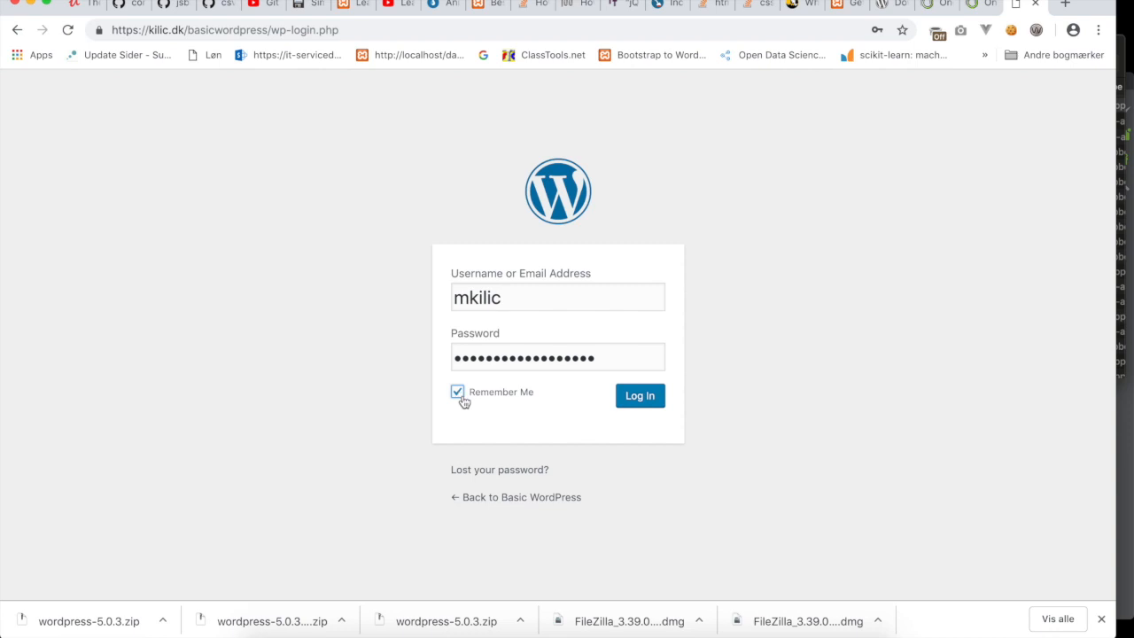
left_click(639, 397)
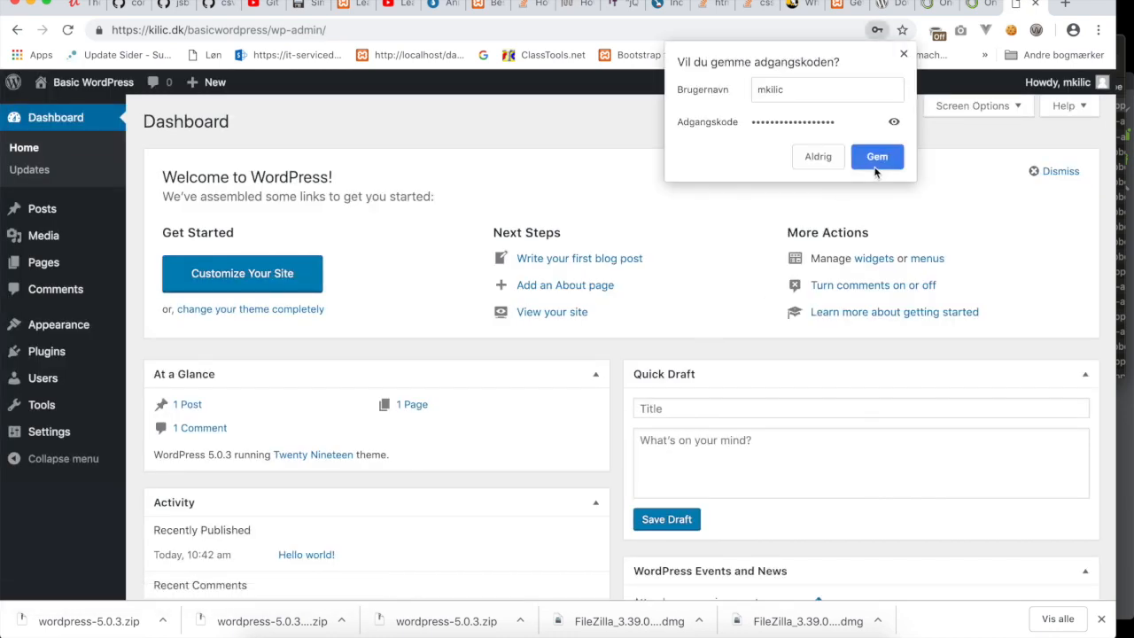
left_click(874, 162)
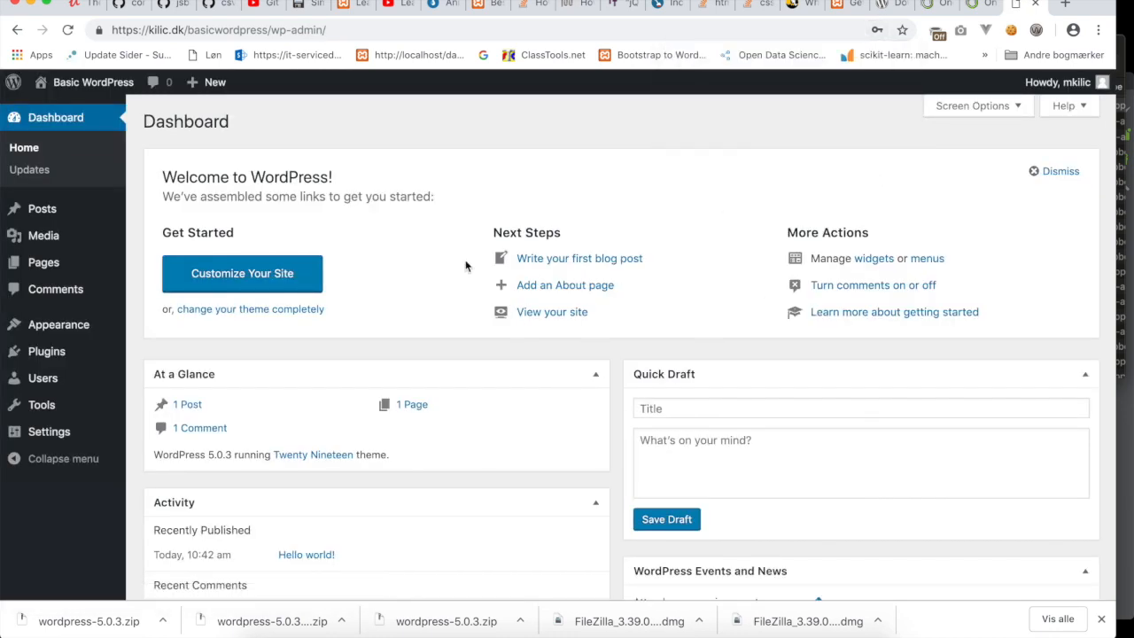